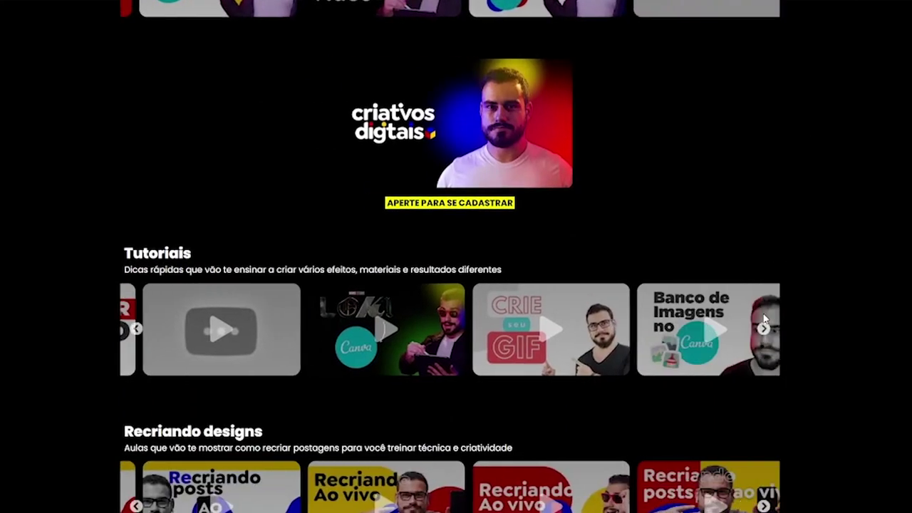
scroll(763, 333, down, 2)
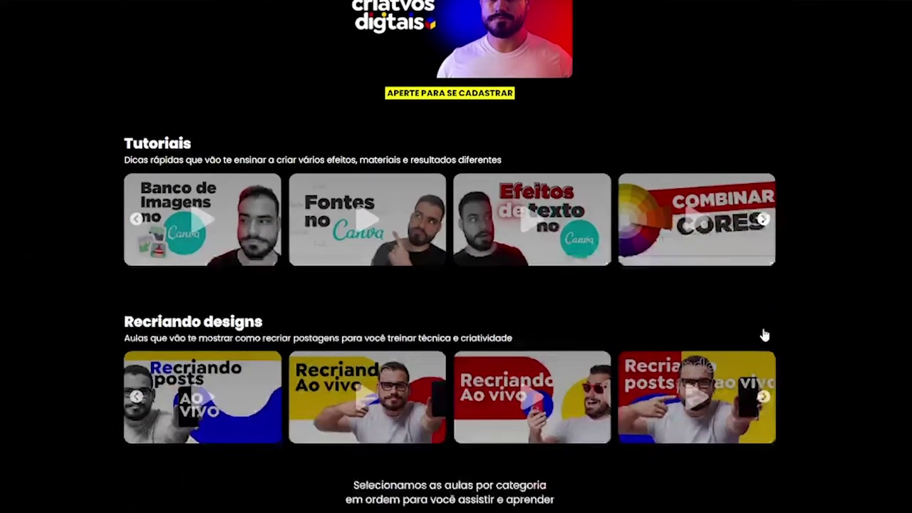
scroll(775, 350, up, 4)
scroll(774, 350, up, 20)
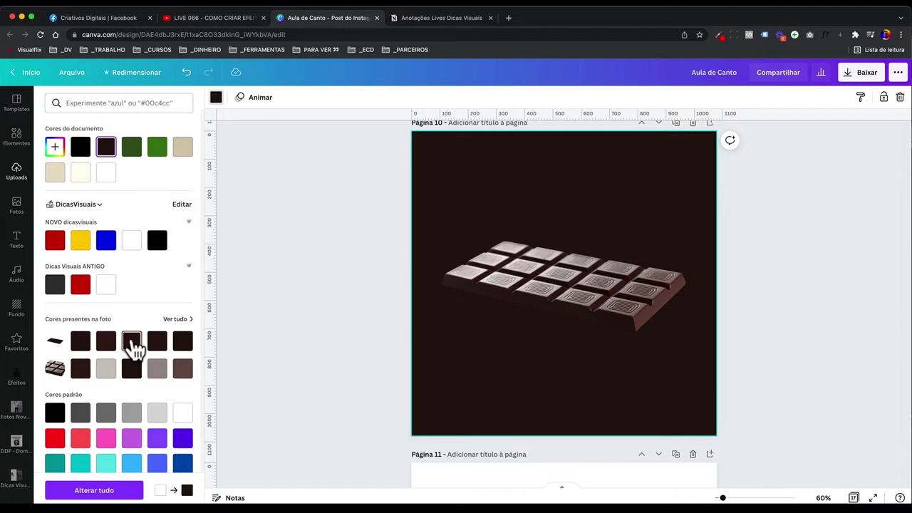
Set page 10's background to a reddish dark brown taken from the chocolate photo's colours.
click(106, 341)
click(341, 284)
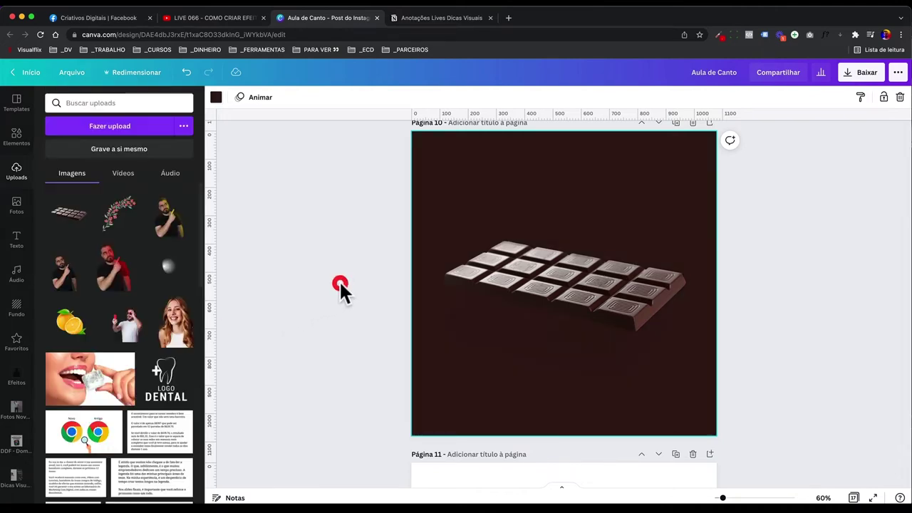
Search the elements for "curves" and add the solid curved shape to page 10.
click(21, 142)
click(96, 103)
text(curves)
key(Return)
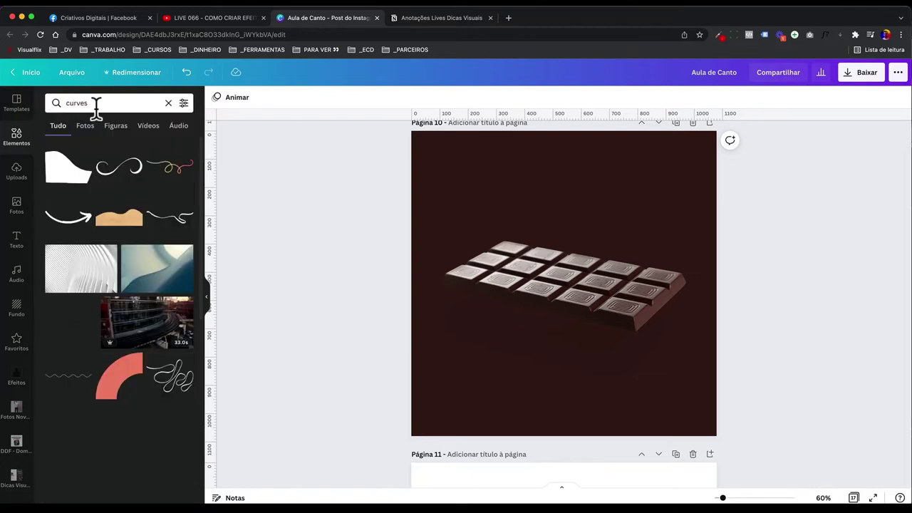
click(63, 167)
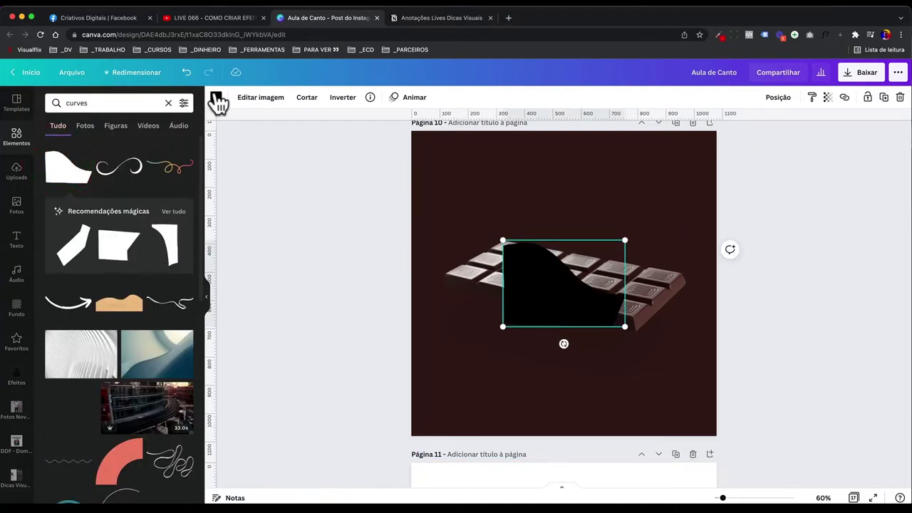
Recolour the curved shape white and enlarge it to cover the lower part of page 10 beyond both side edges.
click(216, 98)
click(132, 171)
drag(499, 238, 317, 174)
drag(518, 271, 549, 363)
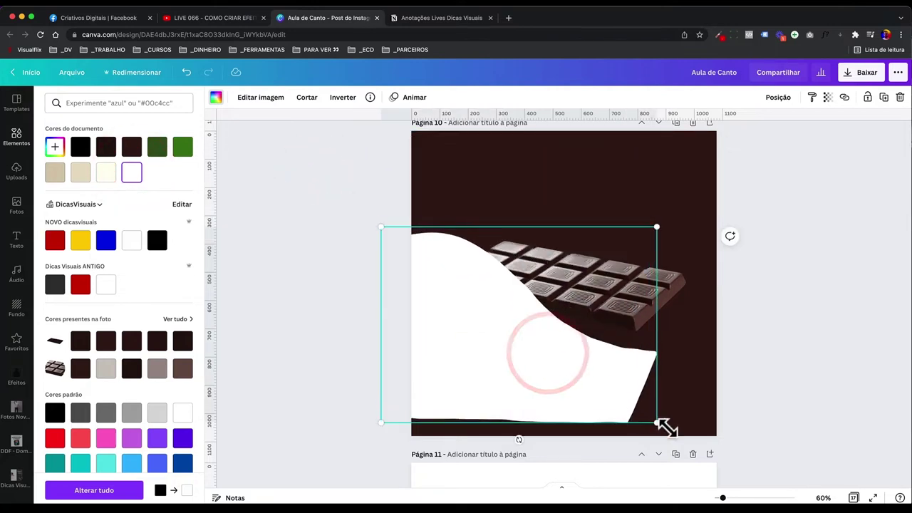
drag(660, 422, 777, 487)
Send the white curved shape backward, behind both the chocolate bar and its shadow.
right_click(525, 285)
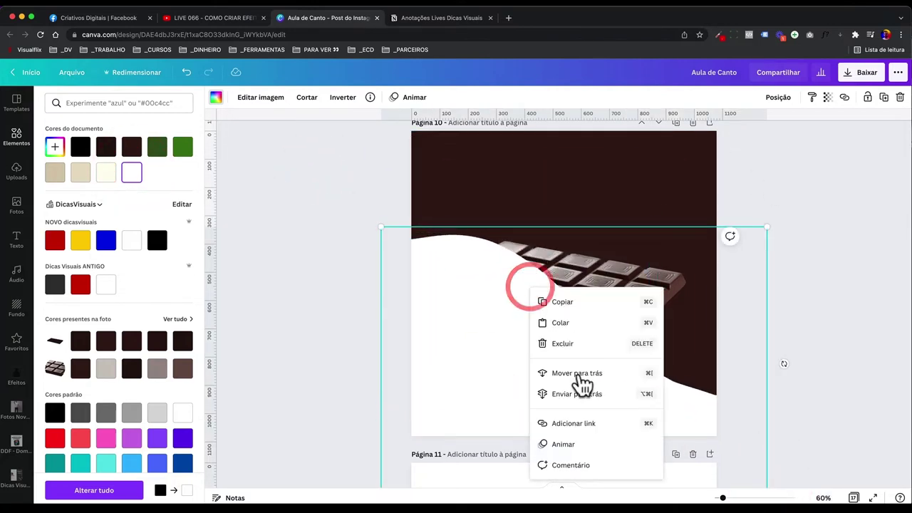
click(578, 378)
right_click(614, 389)
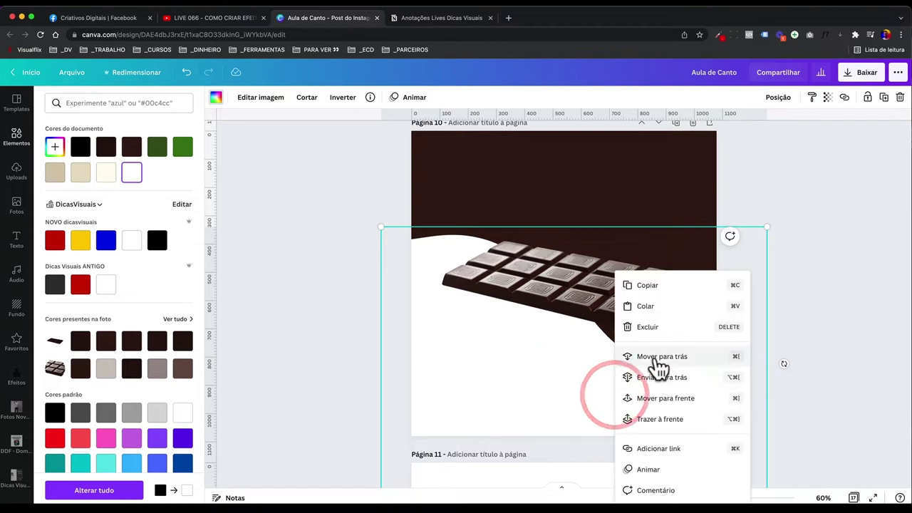
click(653, 361)
click(642, 390)
drag(646, 387, 630, 390)
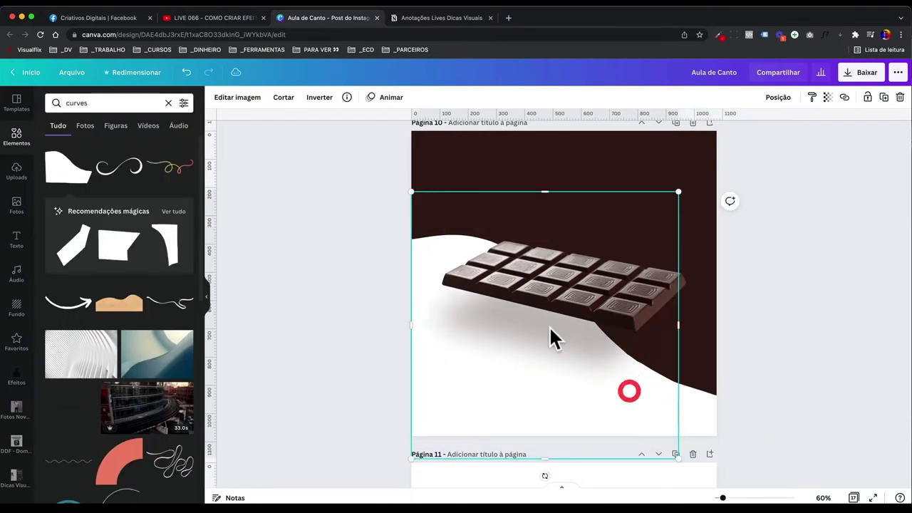
Rotate the white curved shape slightly counter-clockwise so its right side rises behind the chocolate bar.
click(700, 410)
drag(784, 361, 796, 303)
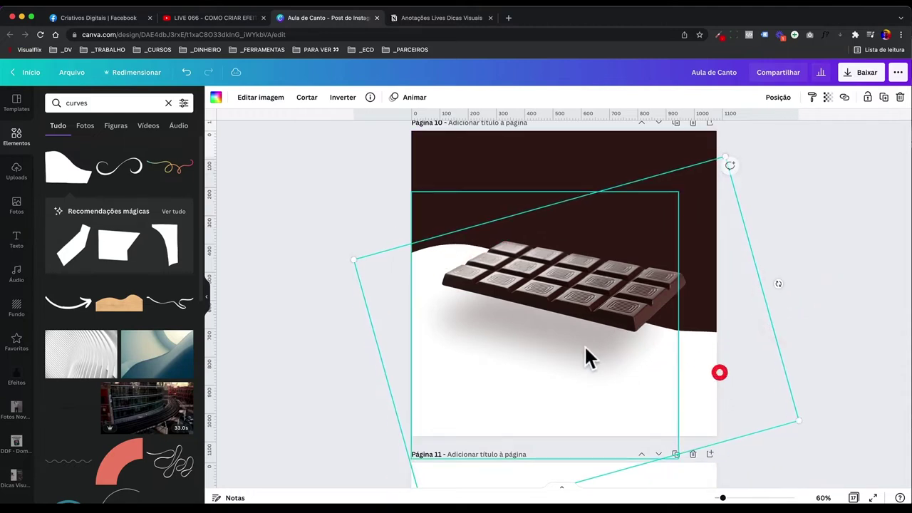
click(324, 341)
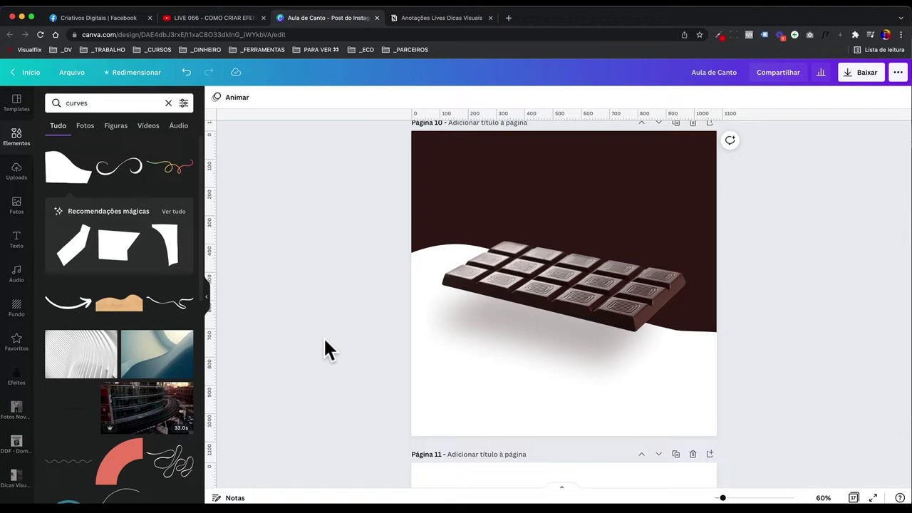
Move the chocolate bar slightly upward, away from its shadow.
click(516, 339)
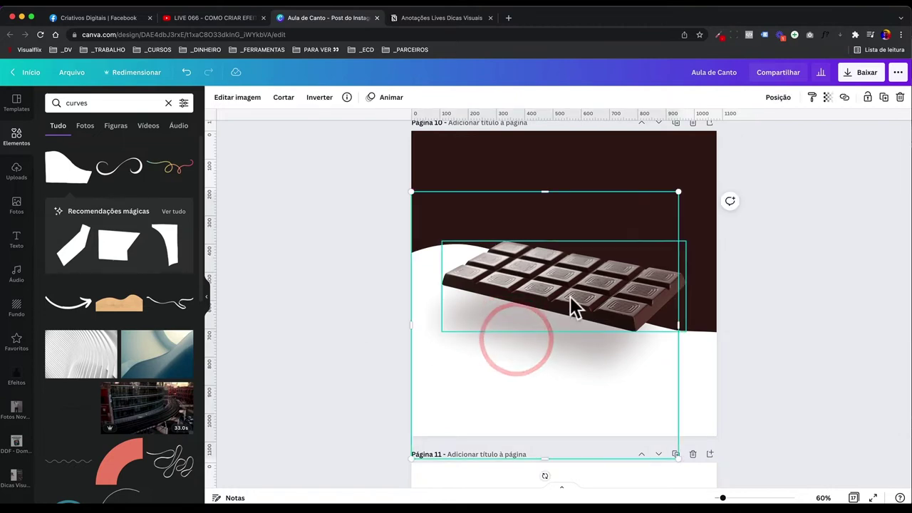
mouse_move(572, 306)
mouse_down()
mouse_move(576, 264)
mouse_move(567, 293)
mouse_up()
click(361, 294)
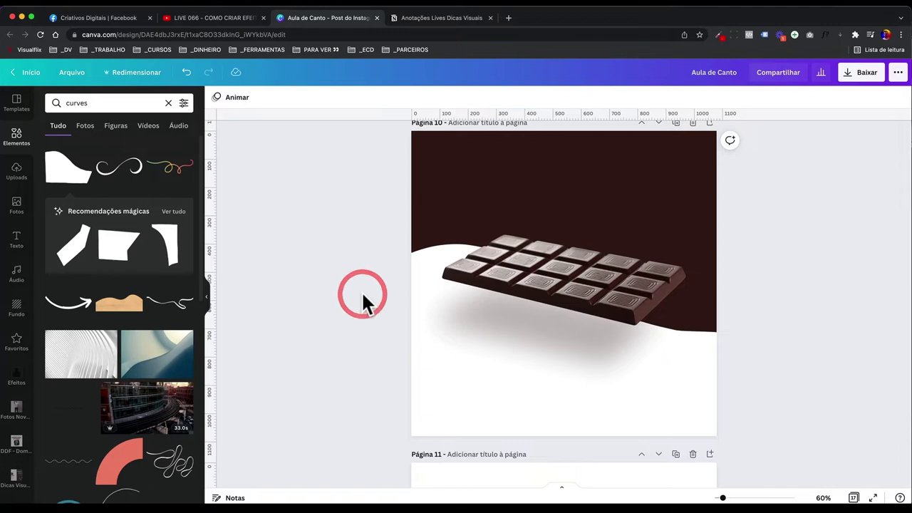
Move the chocolate bar's shadow slightly upward and duplicate it to darken the effect.
click(545, 339)
drag(563, 347, 556, 328)
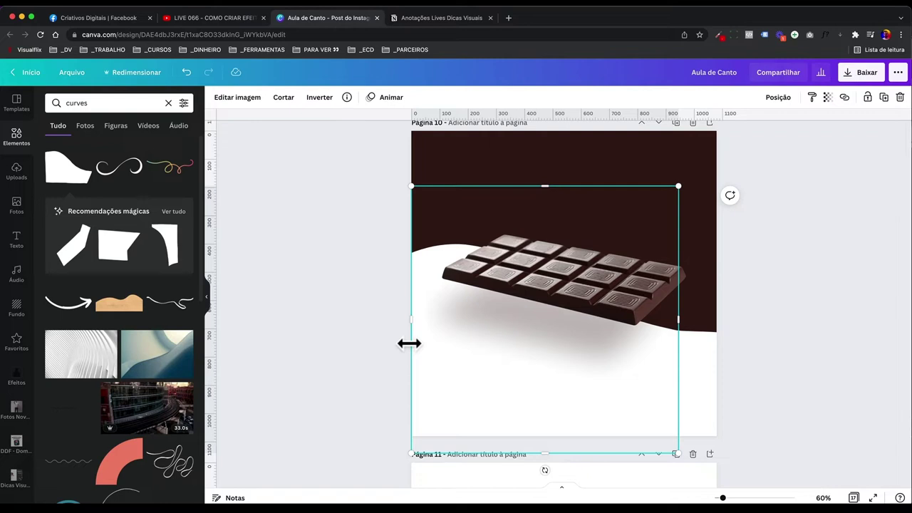
mouse_move(518, 342)
mouse_down()
mouse_move(546, 362)
mouse_move(512, 347)
mouse_up()
key(ctrl+z)
key(super+shift+z)
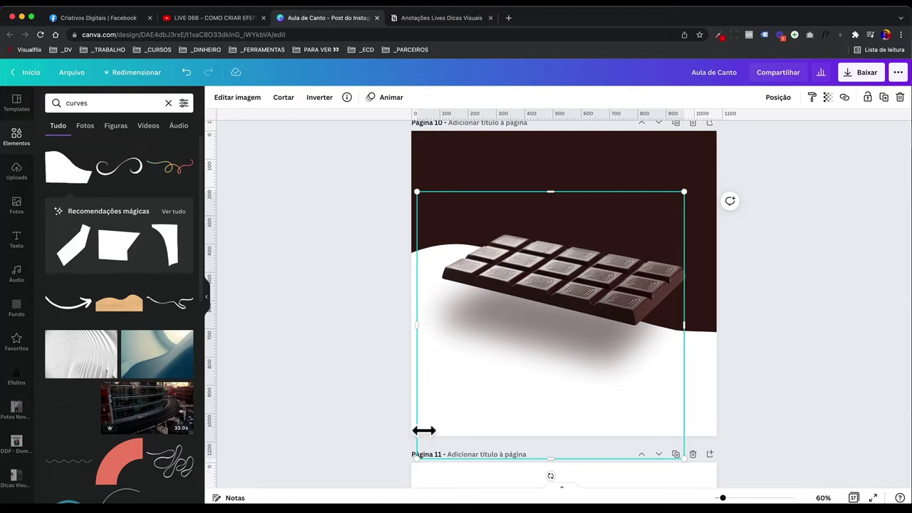
Shrink the duplicate shadow, place it closer beneath the chocolate bar and set its transparency to 48.
drag(419, 457, 476, 404)
drag(594, 235, 577, 244)
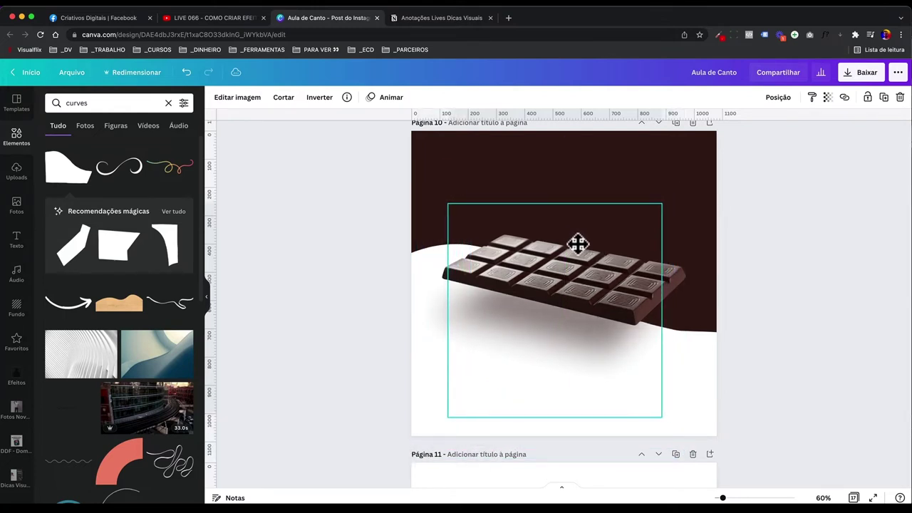
click(827, 96)
drag(766, 126, 762, 126)
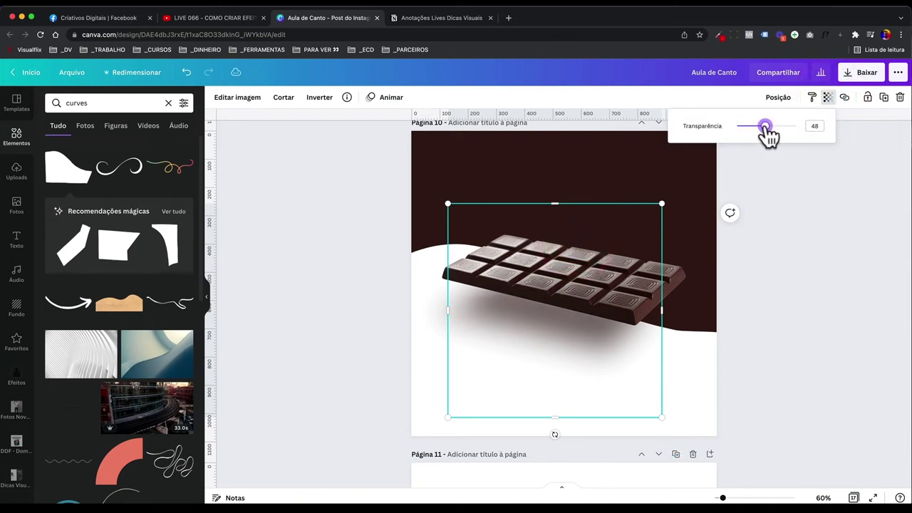
Shrink the duplicate shadow a little more and fine-tune its position just under the chocolate bar.
drag(448, 418, 464, 401)
drag(524, 364, 512, 352)
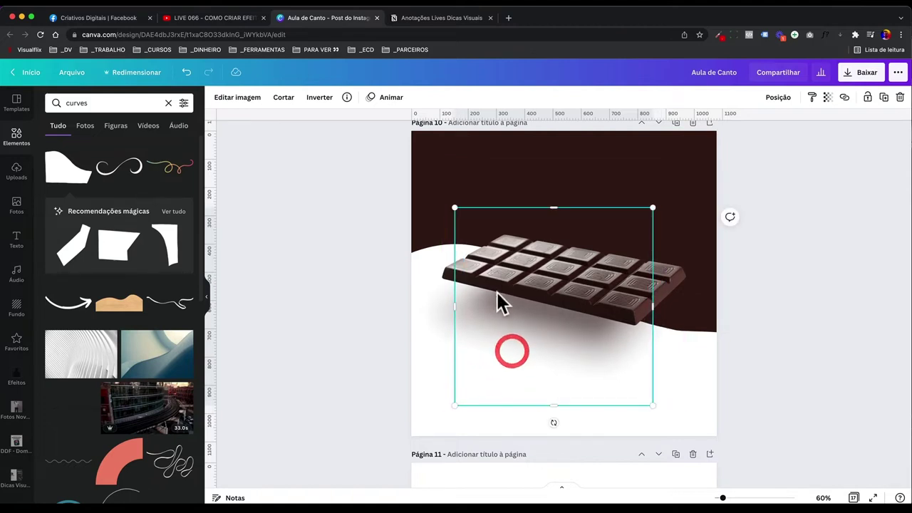
drag(575, 321, 578, 317)
click(674, 291)
click(529, 328)
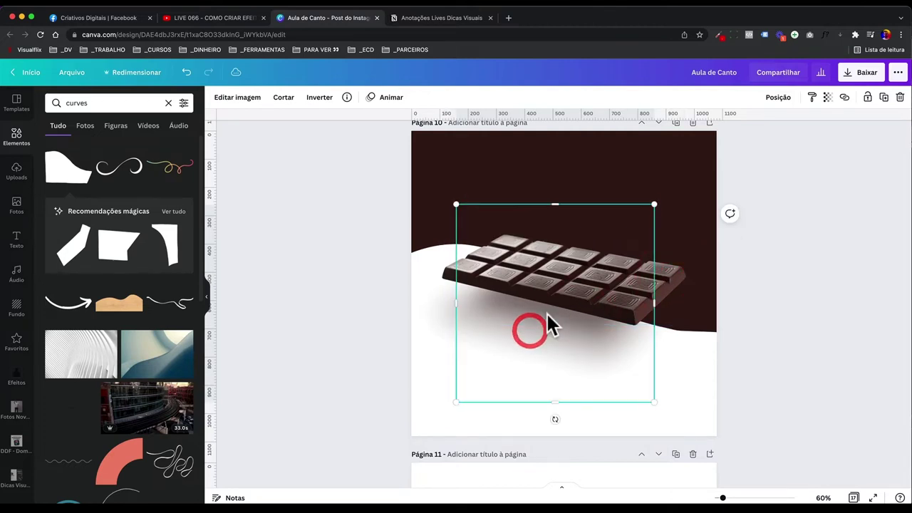
Bring the chocolate bar one layer forward over the shadows.
click(664, 278)
right_click(678, 282)
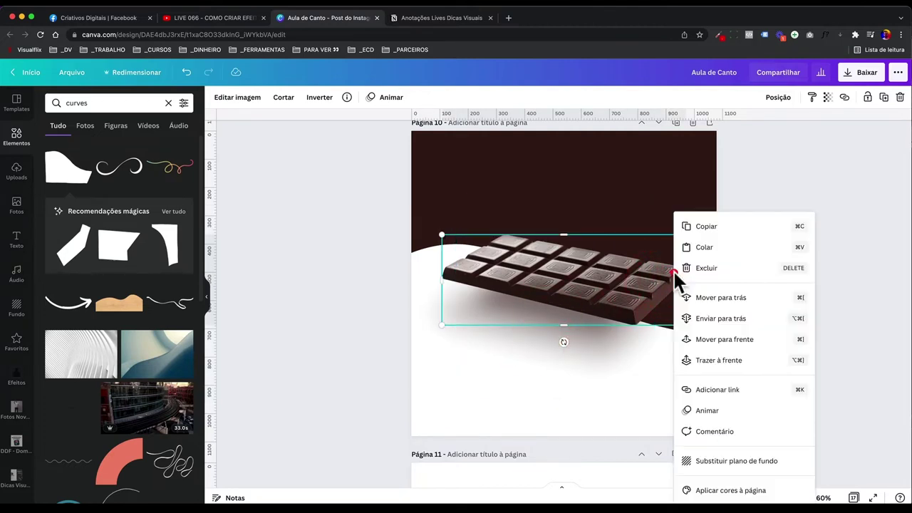
click(711, 340)
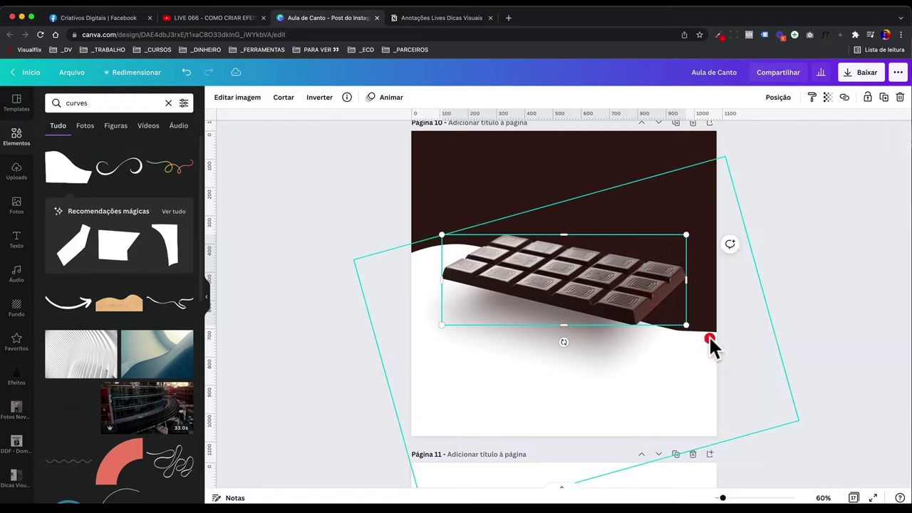
click(764, 294)
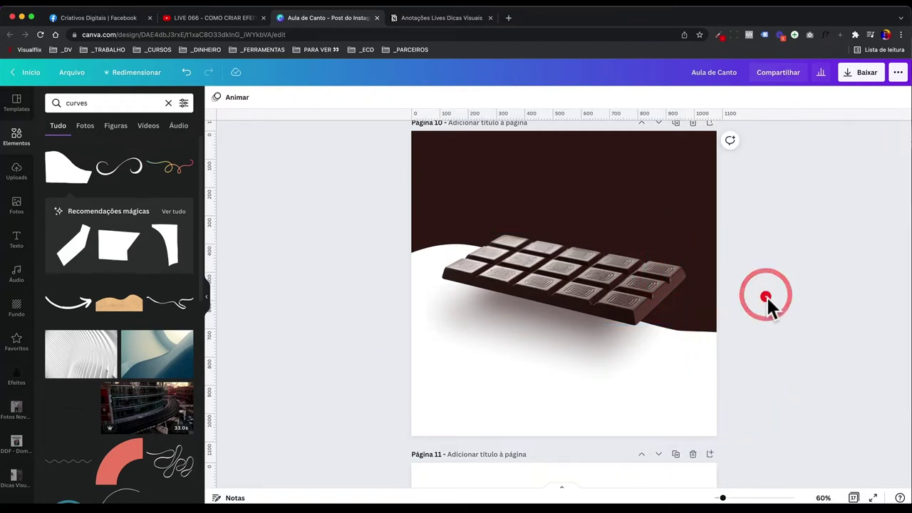
Delete the white curved shape from page 10.
click(758, 356)
drag(709, 428, 717, 326)
key(Delete)
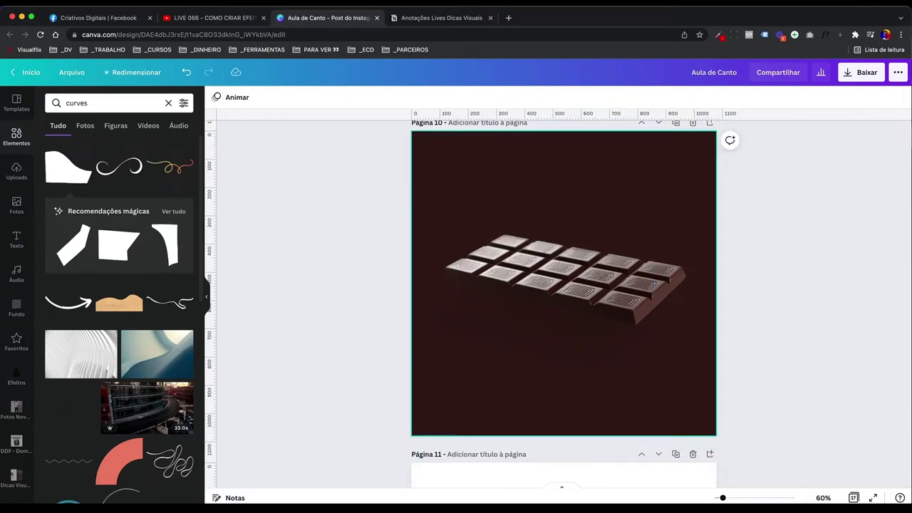
Add a circle to page 10, colour it white and enlarge it to about 802 × 802.
key(c)
click(215, 98)
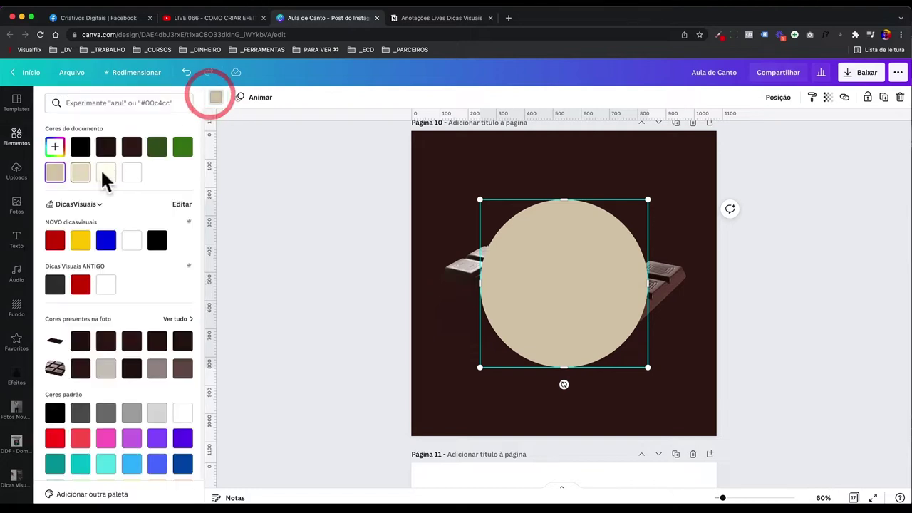
click(131, 172)
drag(482, 199, 448, 179)
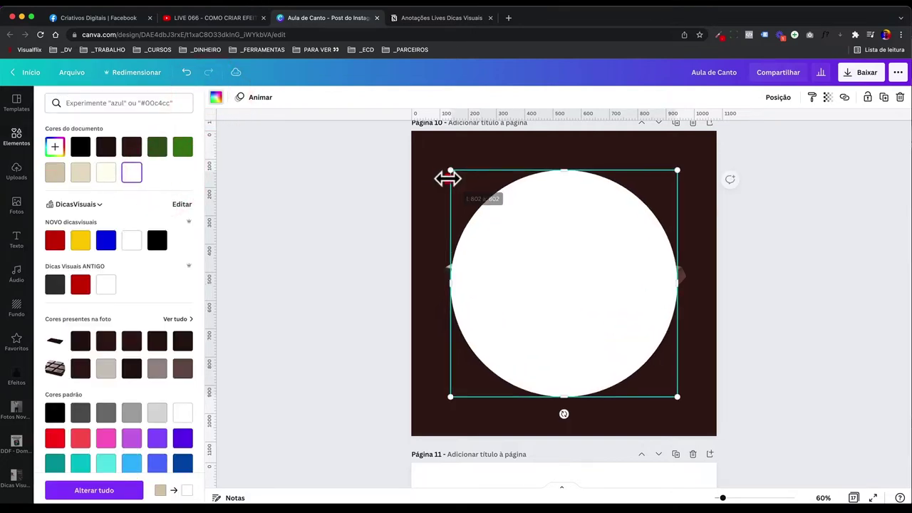
Send the white circle behind the chocolate bar and its shadows, and shrink it to about 774 × 774.
key(super+bracketleft)
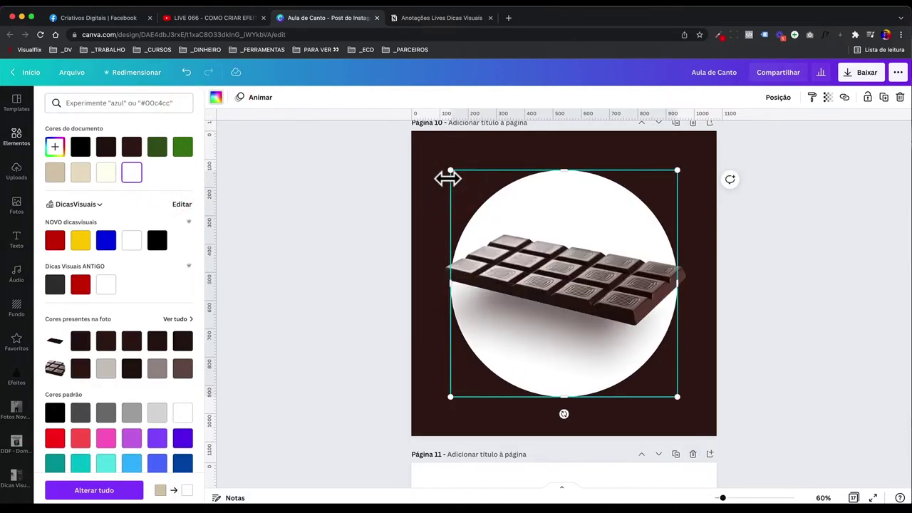
click(780, 311)
click(791, 345)
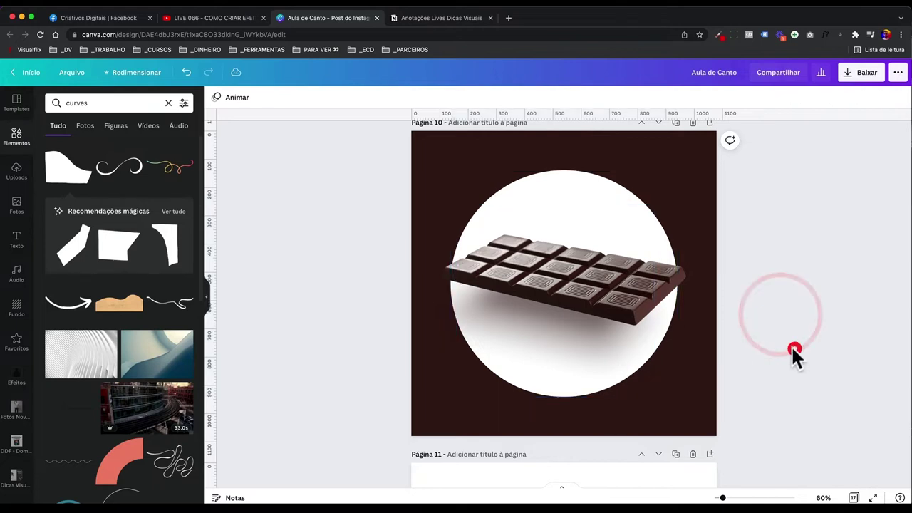
click(588, 175)
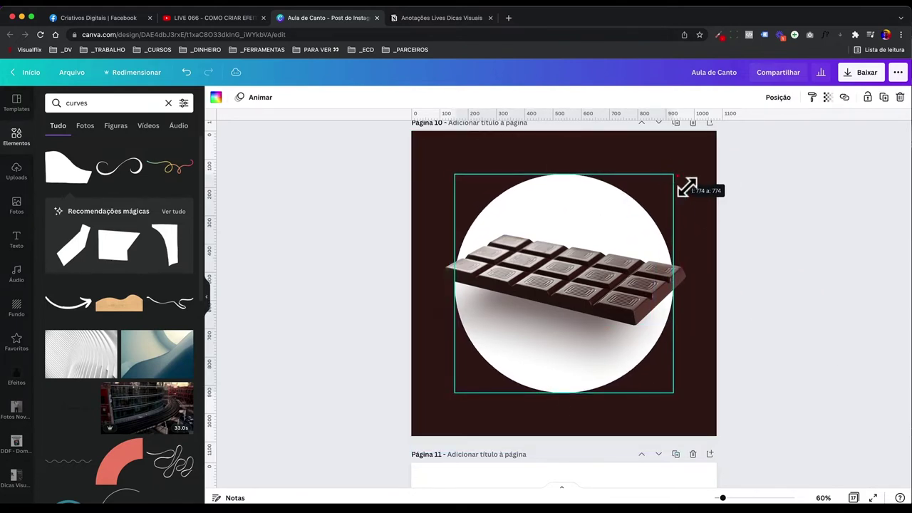
click(681, 178)
Select both shadows together and shift them slightly right and upward under the chocolate bar.
click(545, 336)
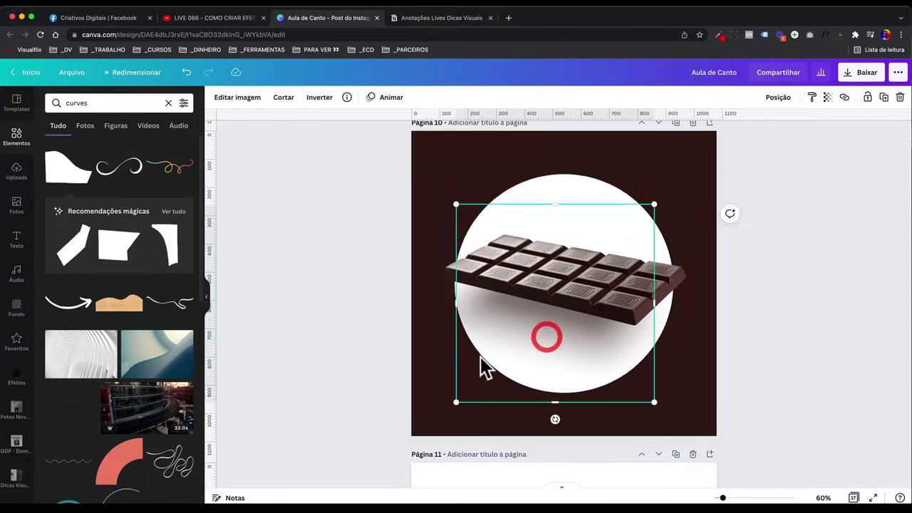
shift+click(443, 371)
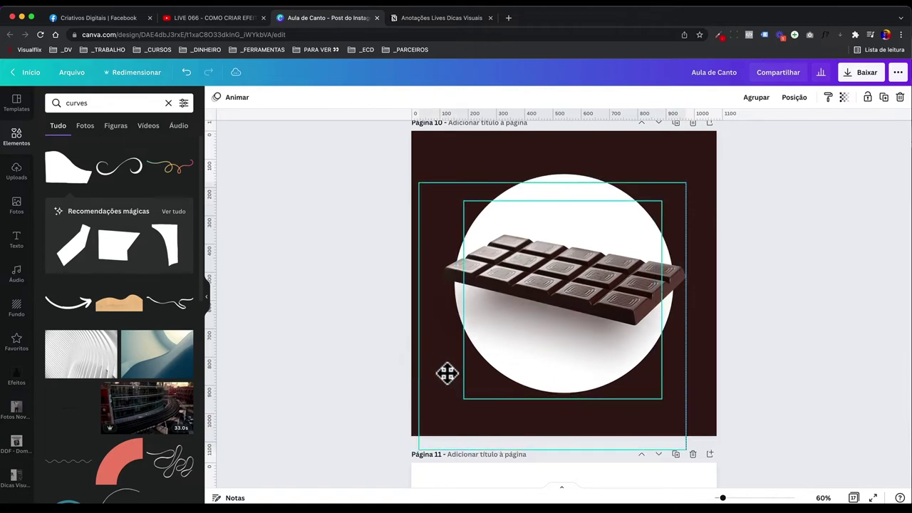
click(376, 346)
Duplicate page 10 and delete both chocolate bar shadows from the copy.
scroll(663, 178, up, 1)
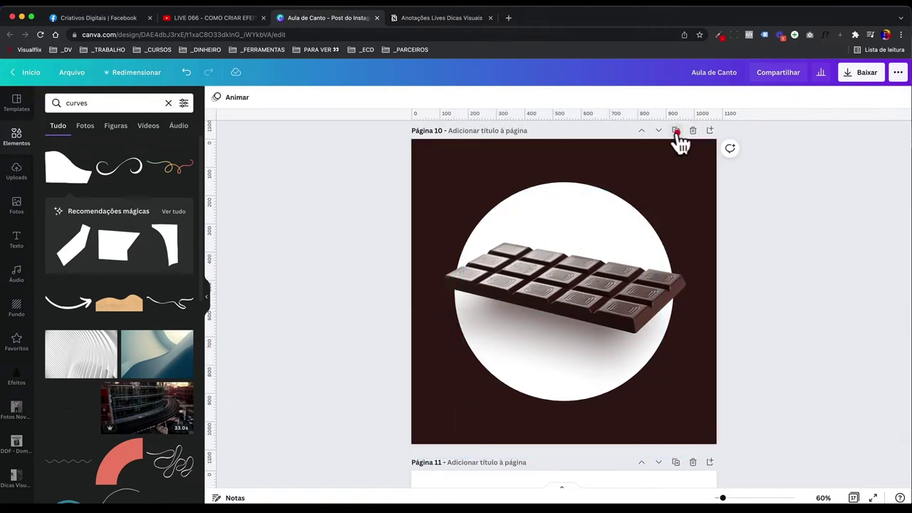
click(676, 130)
click(523, 352)
click(520, 353)
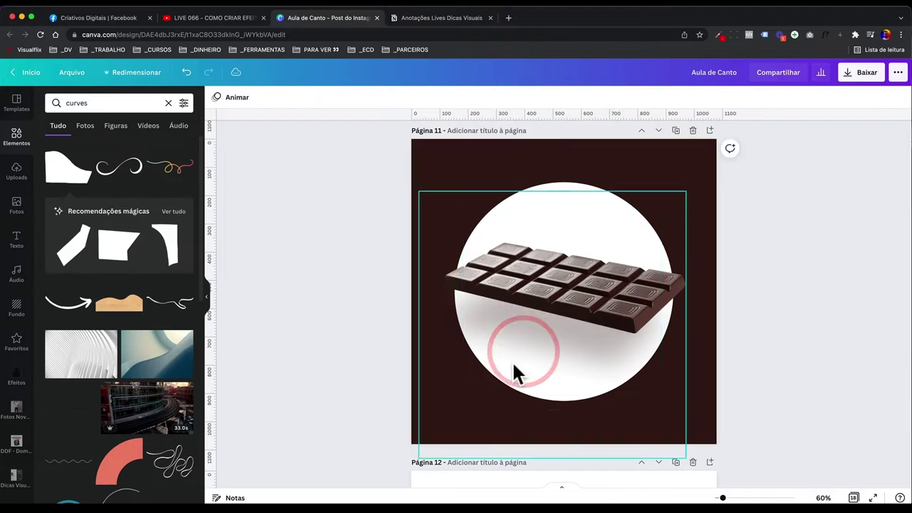
click(513, 362)
click(380, 308)
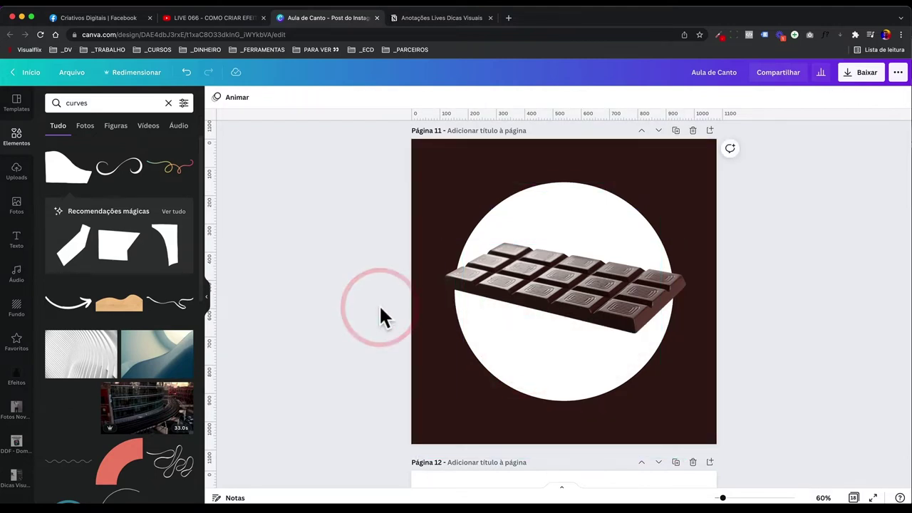
scroll(380, 308, up, 5)
scroll(380, 313, up, 2)
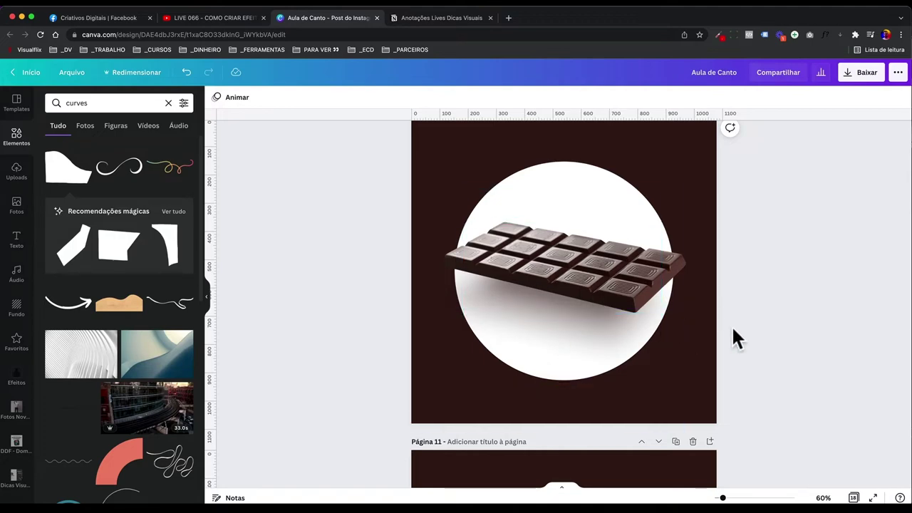
scroll(733, 330, up, 9)
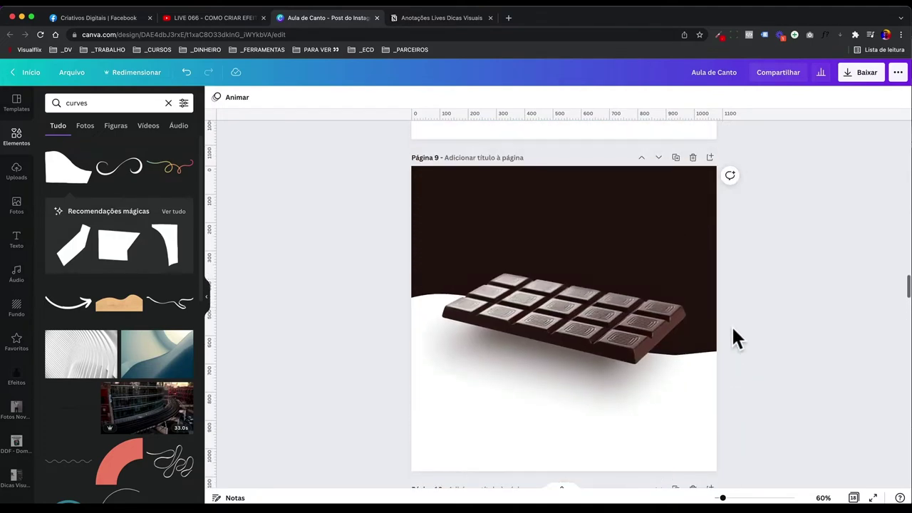
Add a blank page after page 7, insert the uploaded orange image and enlarge it slightly.
scroll(734, 335, up, 4)
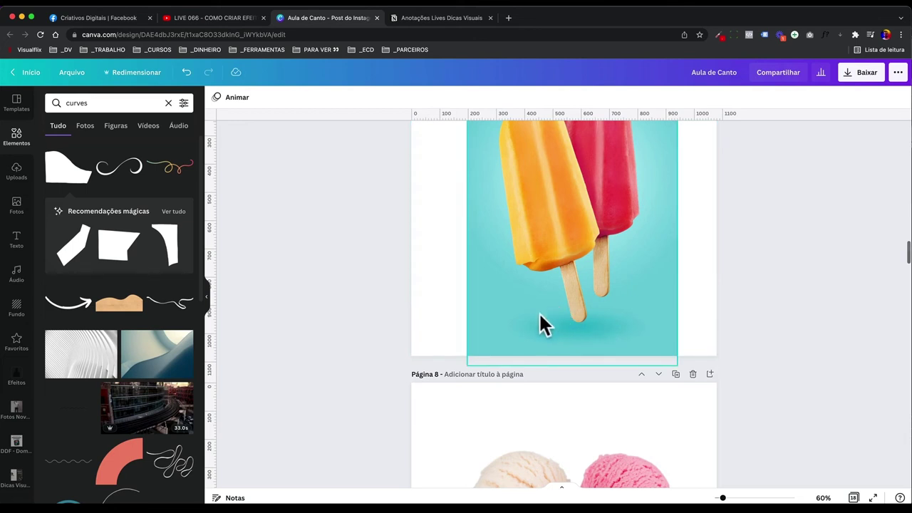
scroll(599, 311, up, 3)
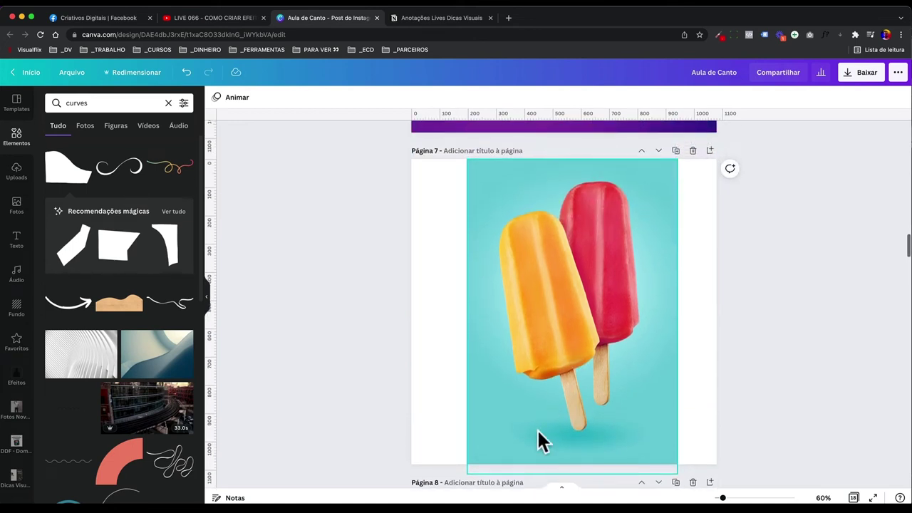
click(709, 152)
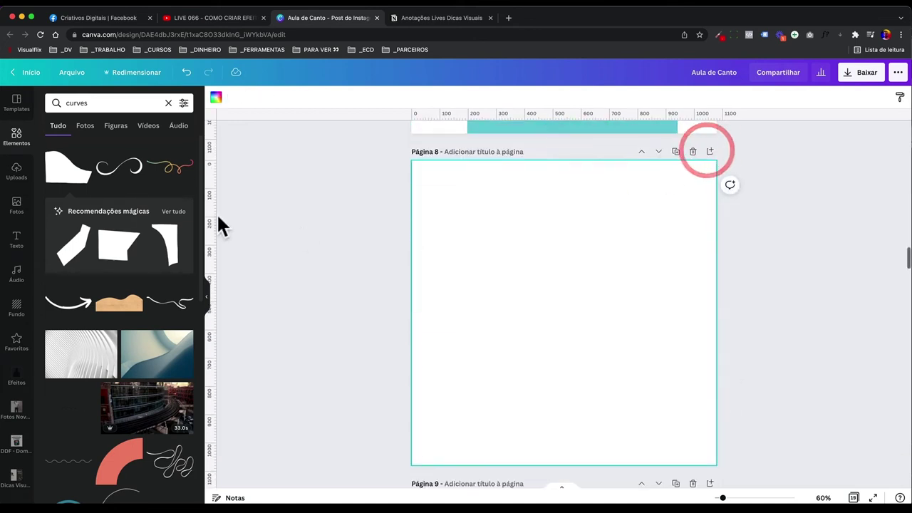
click(16, 171)
click(89, 328)
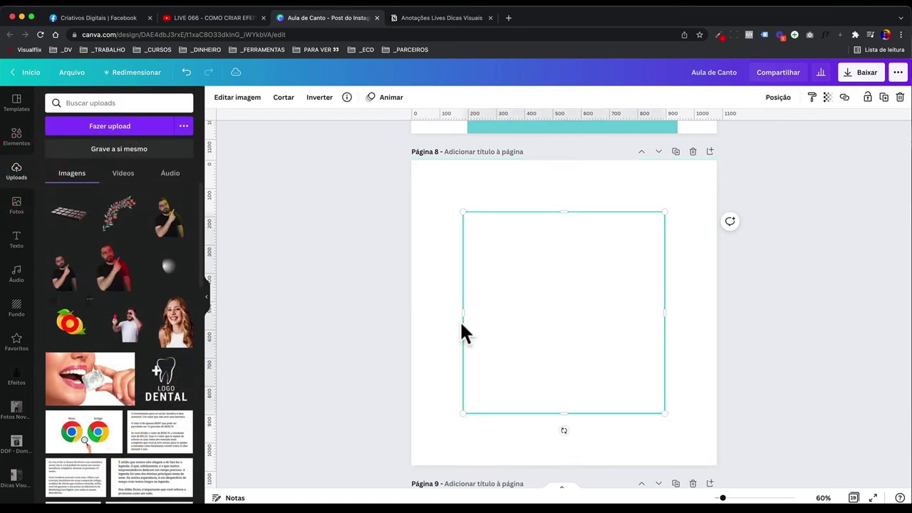
drag(665, 407, 699, 428)
click(734, 391)
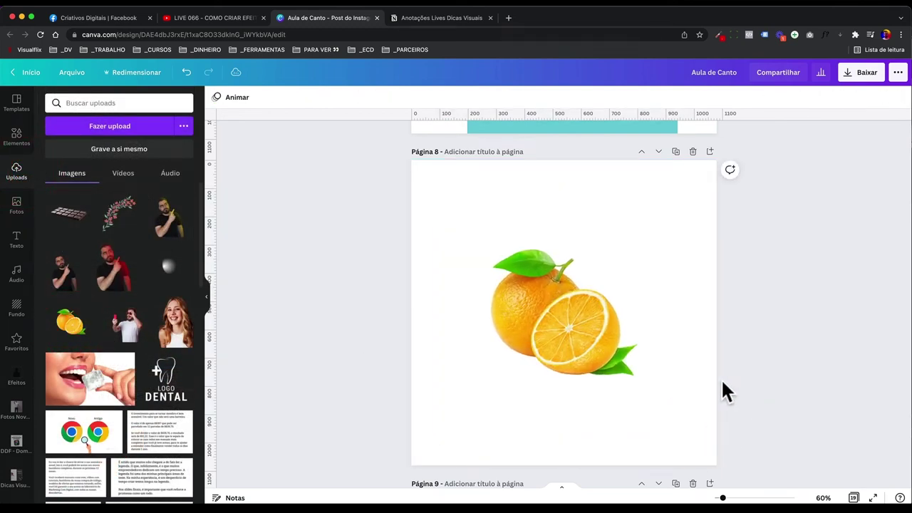
Add a circle over the oranges on page 8 and colour it dark grey #1E1E1E.
key(c)
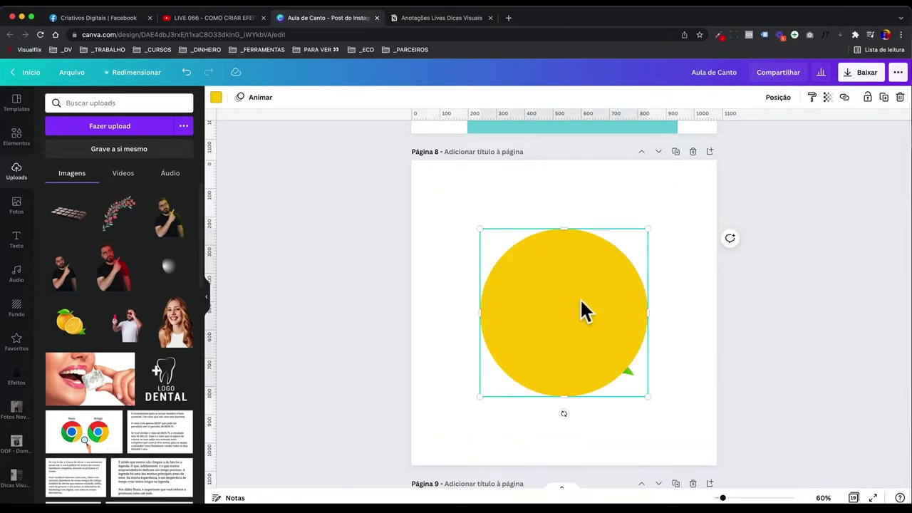
click(216, 98)
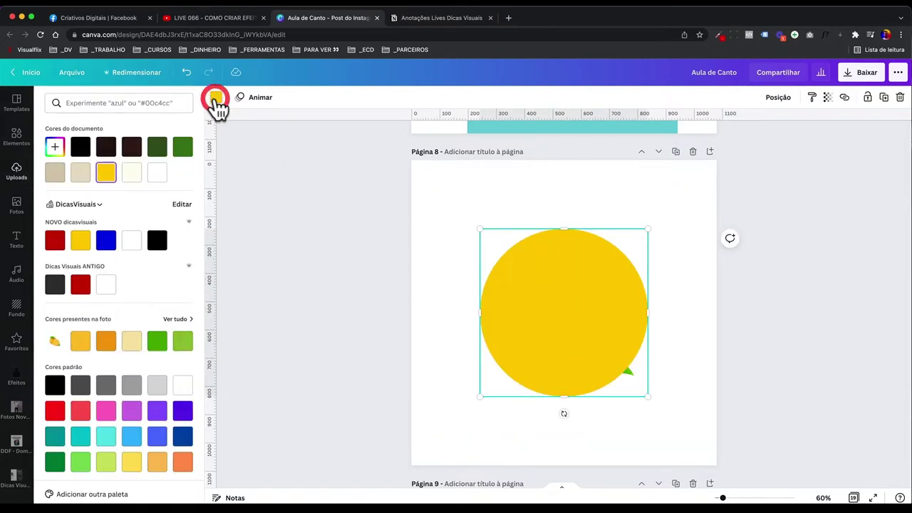
click(81, 152)
click(57, 152)
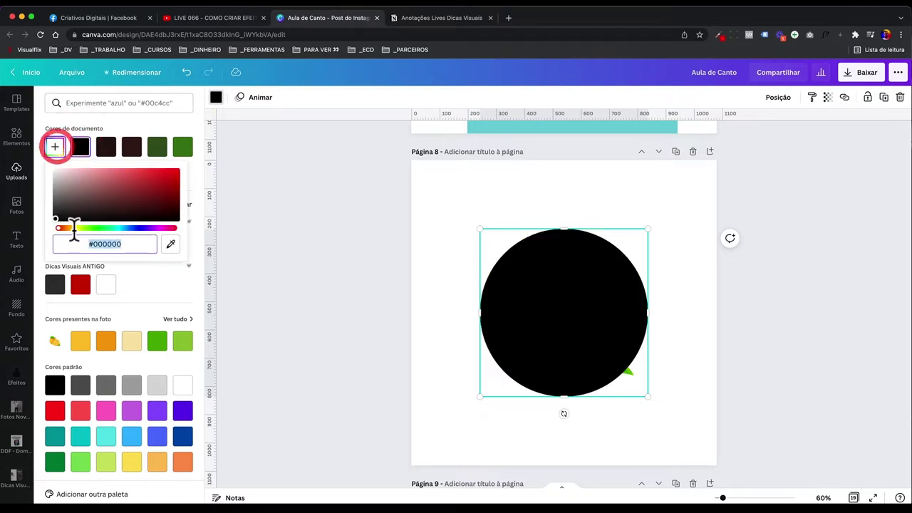
click(57, 215)
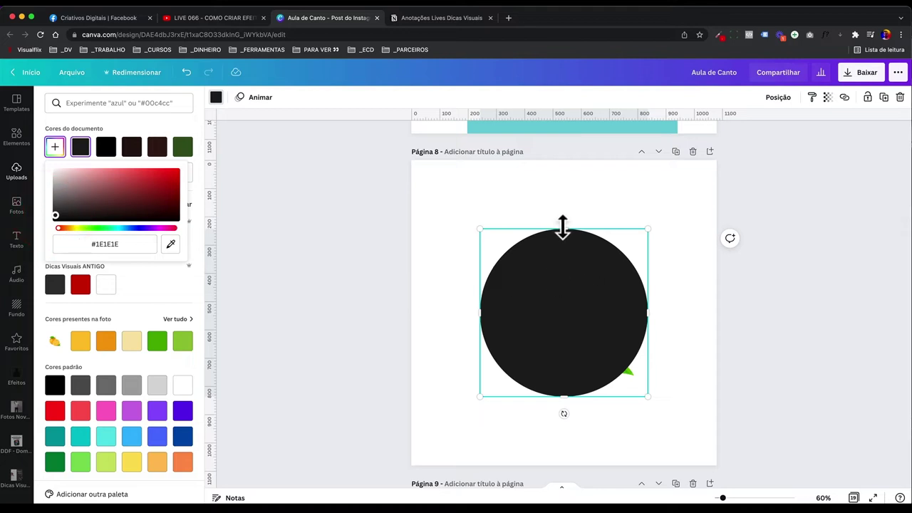
Flatten the dark circle into a thin ellipse, shrink it and place it over the base of the oranges.
drag(563, 227, 563, 363)
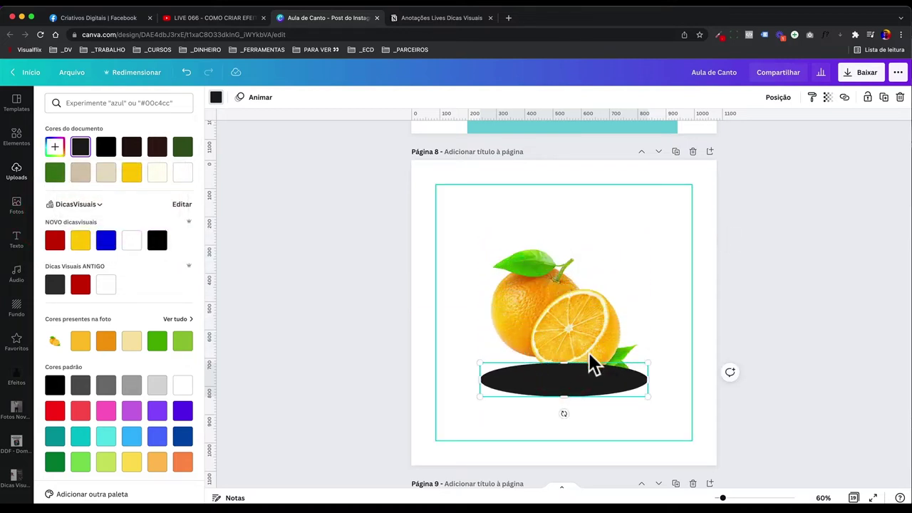
drag(639, 397, 583, 379)
mouse_move(529, 367)
mouse_down()
mouse_move(560, 372)
mouse_move(545, 363)
mouse_up()
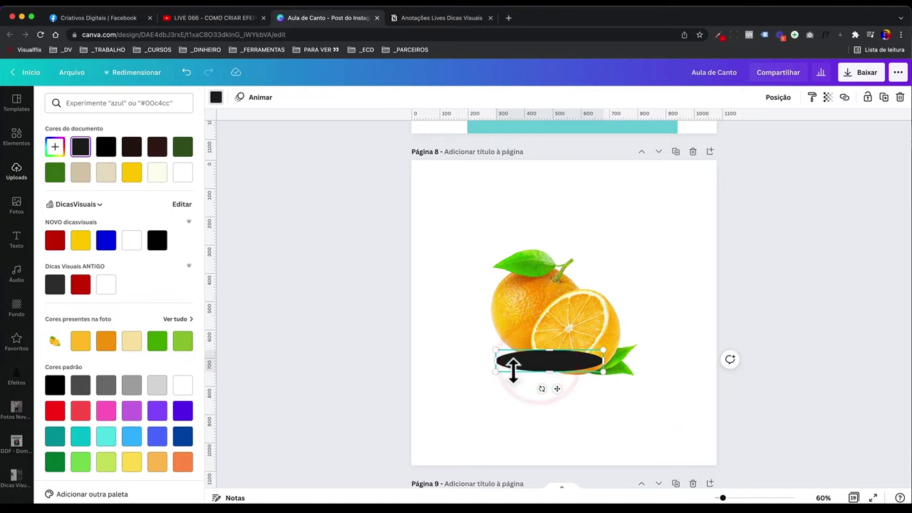
drag(554, 375, 561, 378)
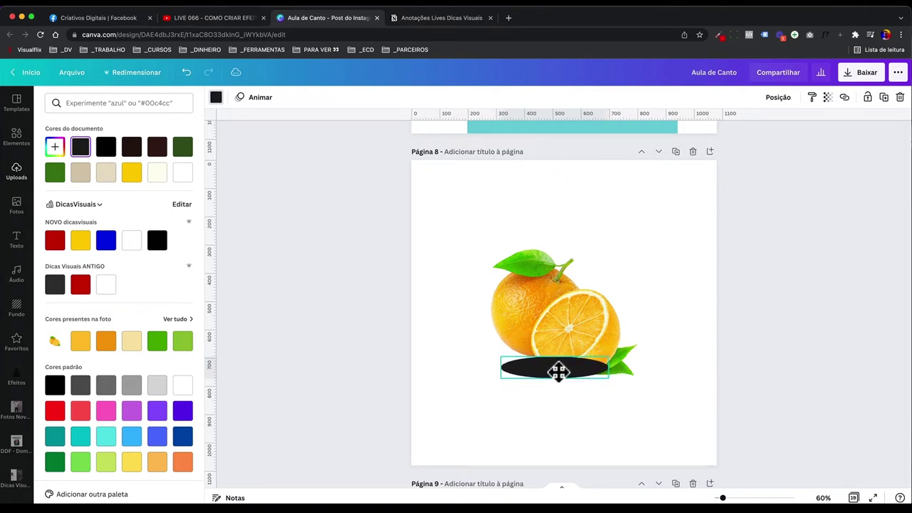
mouse_move(567, 375)
mouse_down()
mouse_move(586, 377)
mouse_move(525, 352)
mouse_move(578, 377)
mouse_up()
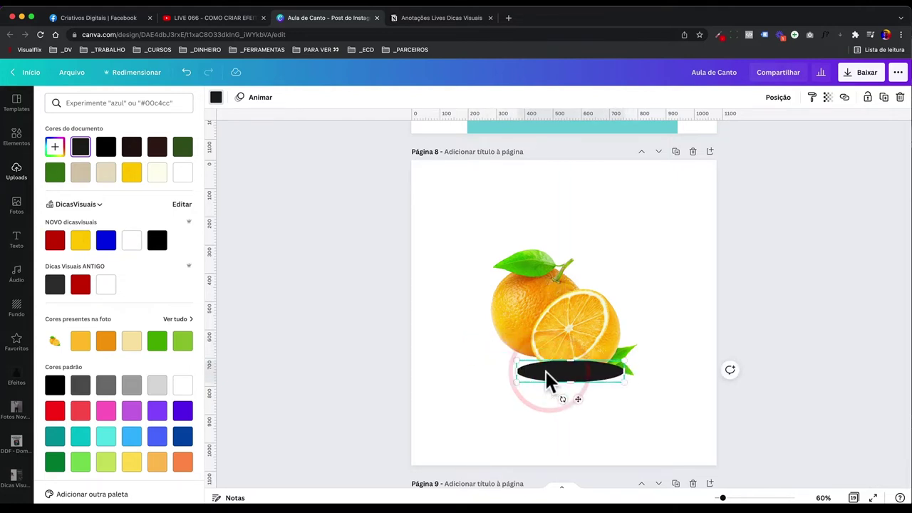
Duplicate page 8 and delete the oranges from the copy so only the dark ellipse is left.
click(677, 152)
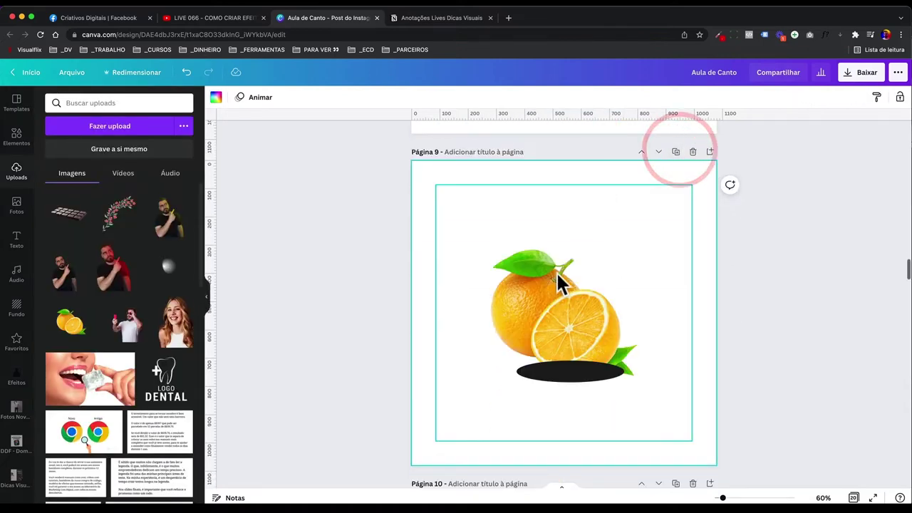
click(559, 271)
key(Delete)
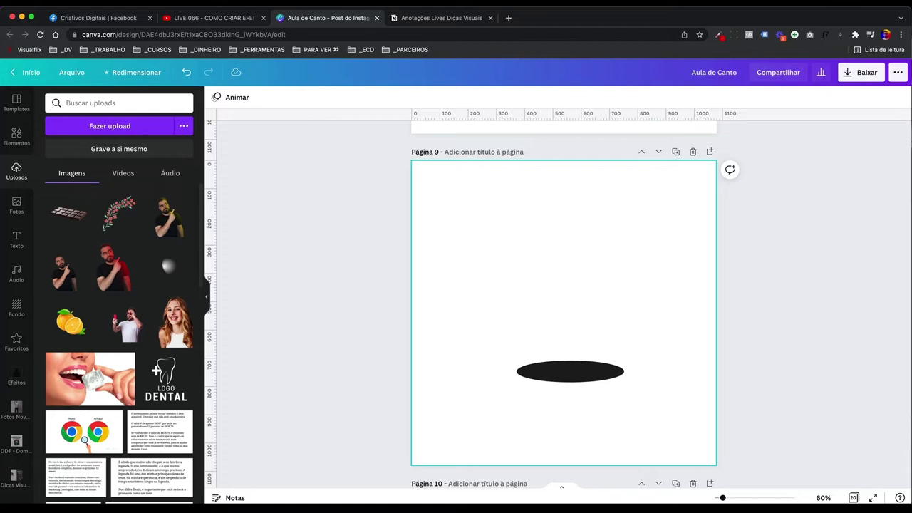
Download only page 9 as a PNG with a transparent background.
click(866, 74)
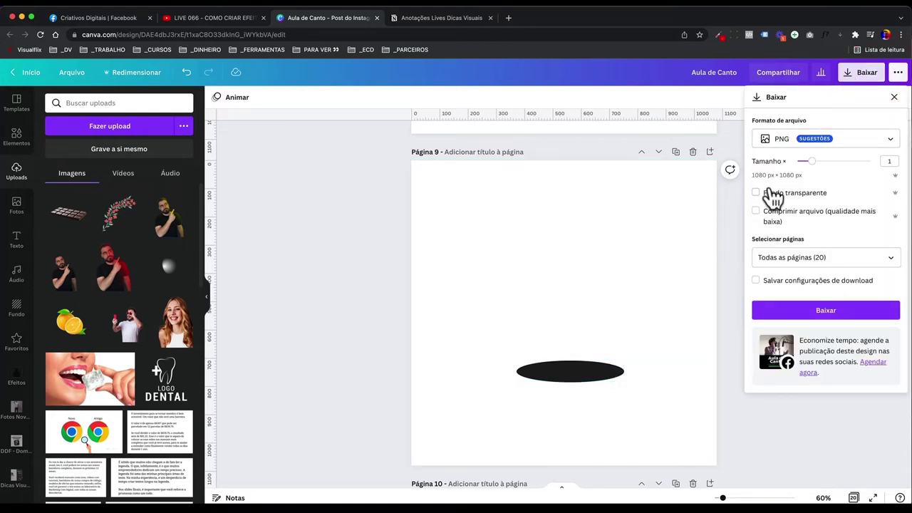
click(815, 258)
scroll(823, 365, down, 4)
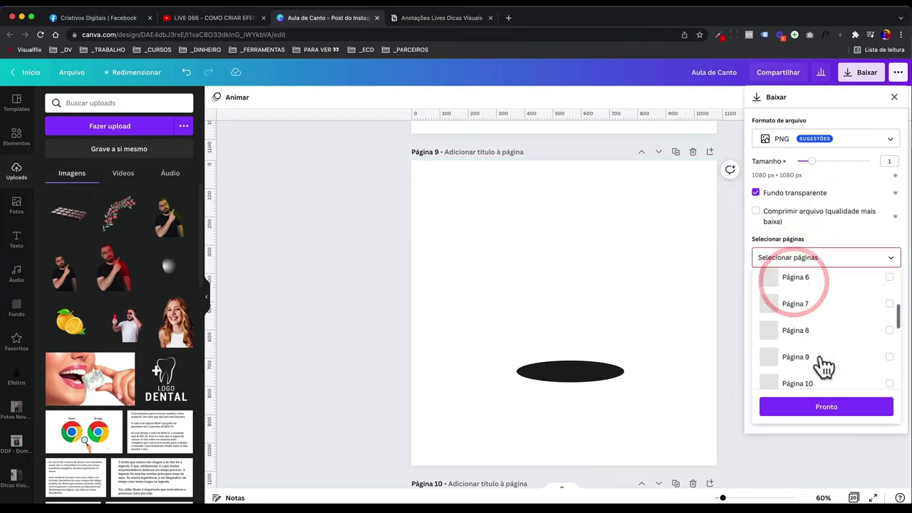
click(820, 321)
click(818, 406)
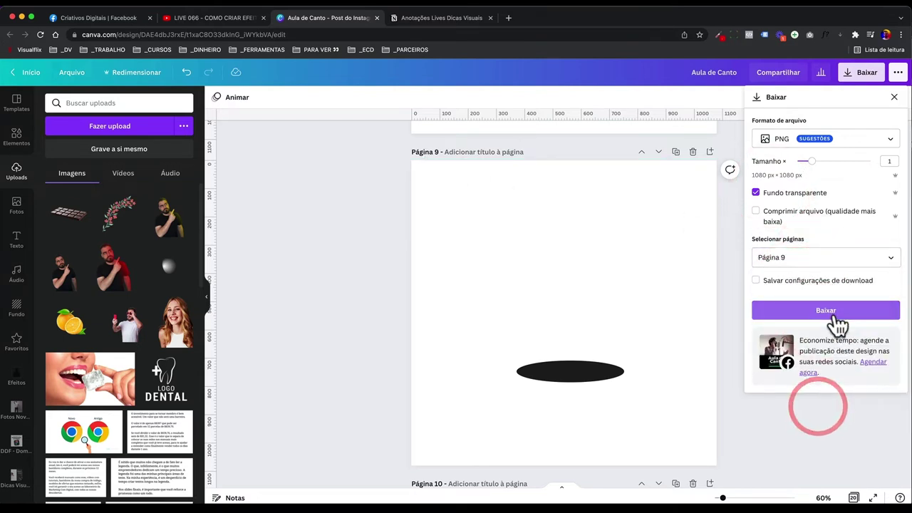
click(831, 321)
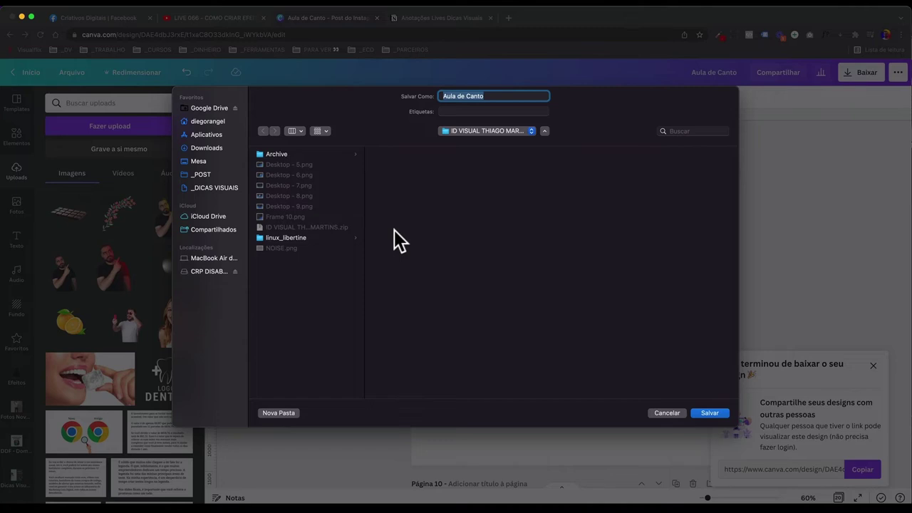
Save the PNG as sombra01 in the _LIVES folder and upload it to the Efeitos folder.
click(192, 160)
click(287, 195)
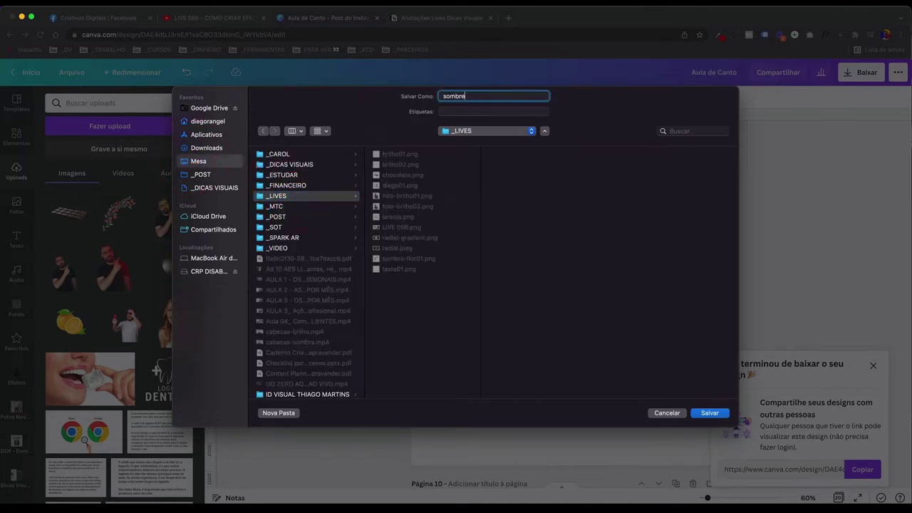
key(Return)
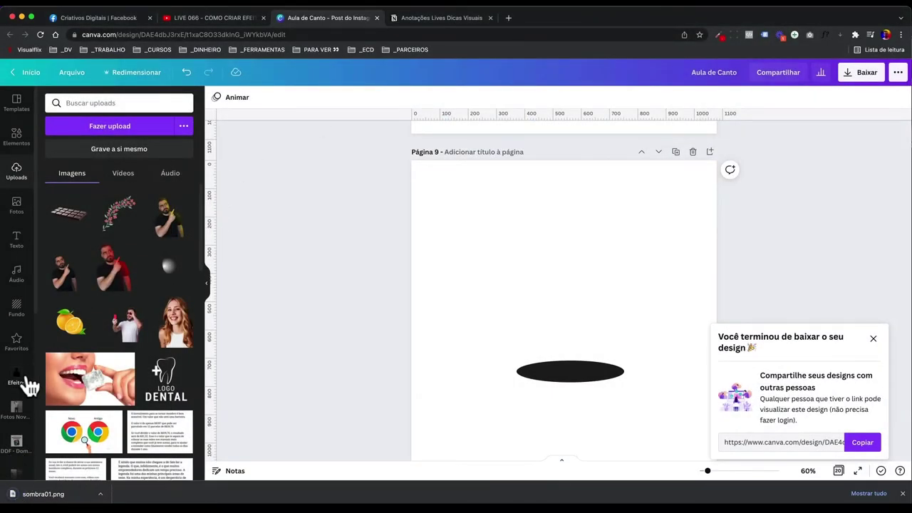
click(27, 382)
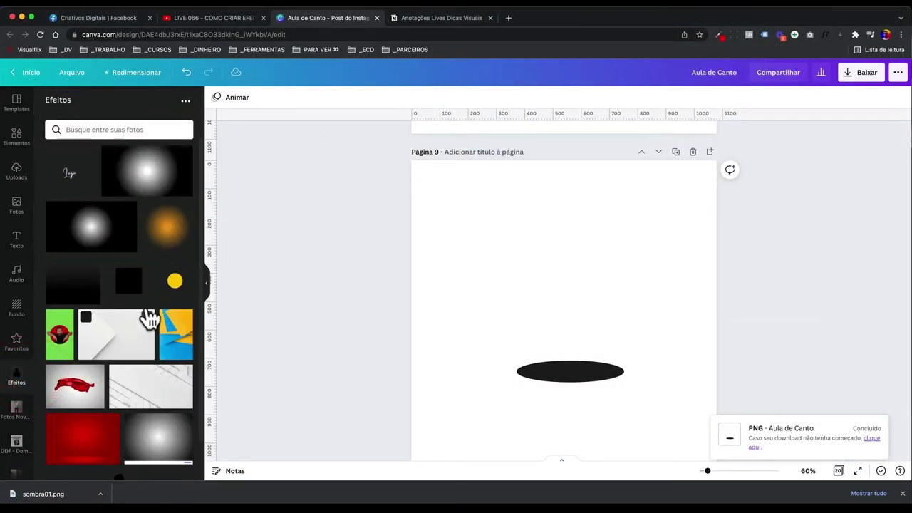
drag(67, 490, 101, 261)
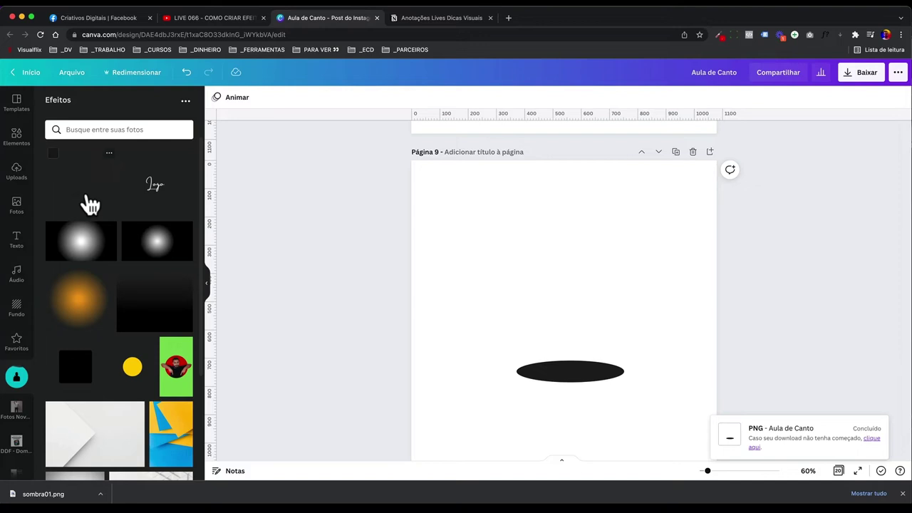
click(576, 371)
drag(570, 361, 568, 339)
key(super+z)
key(super+z)
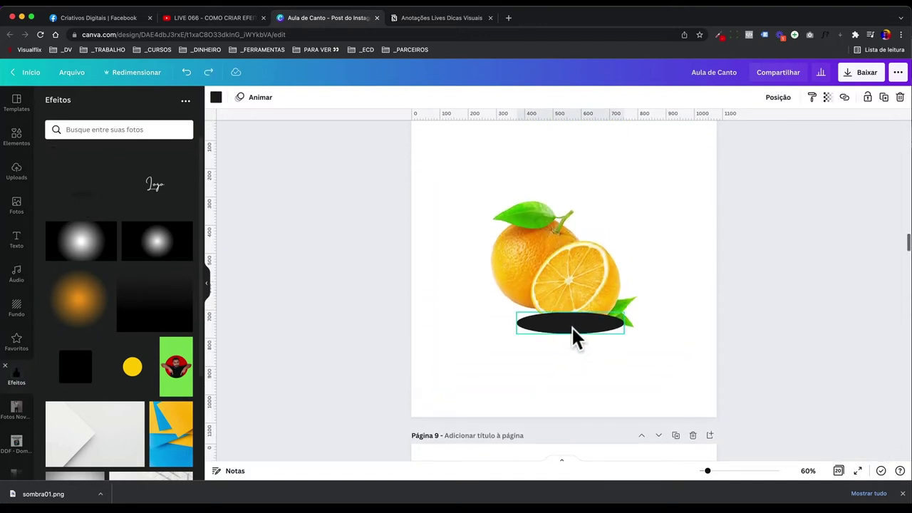
Replace the dark ellipse on page 8 with the uploaded sombra01 shadow image.
key(Delete)
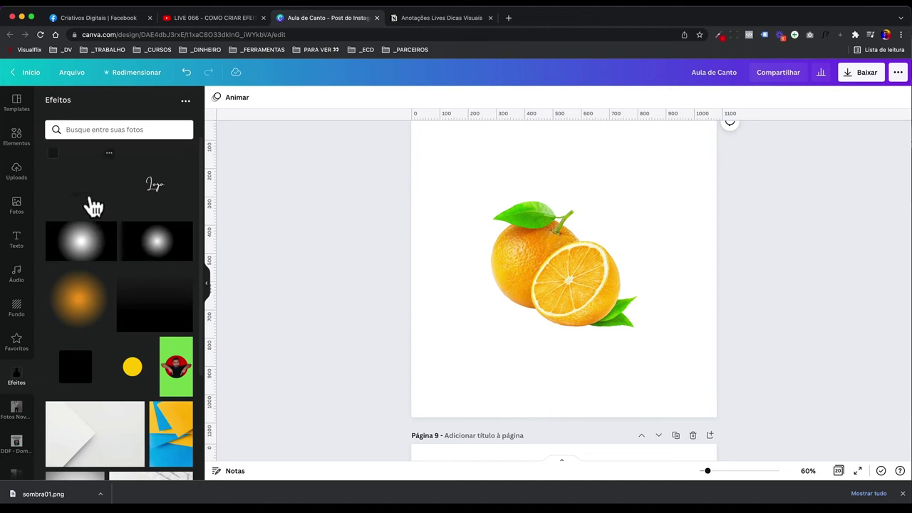
click(94, 207)
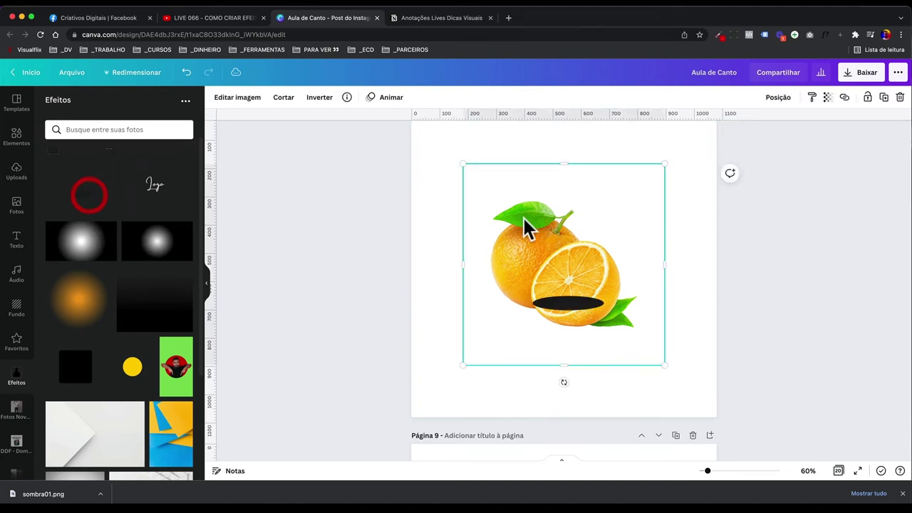
Set the shadow image's blur (Desfoque) to 35 and move it under the base of the halved orange.
click(240, 100)
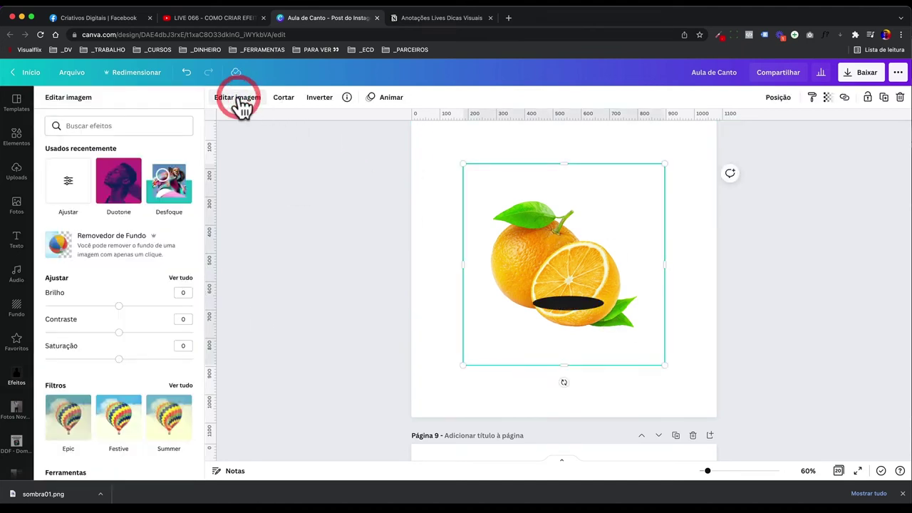
click(180, 278)
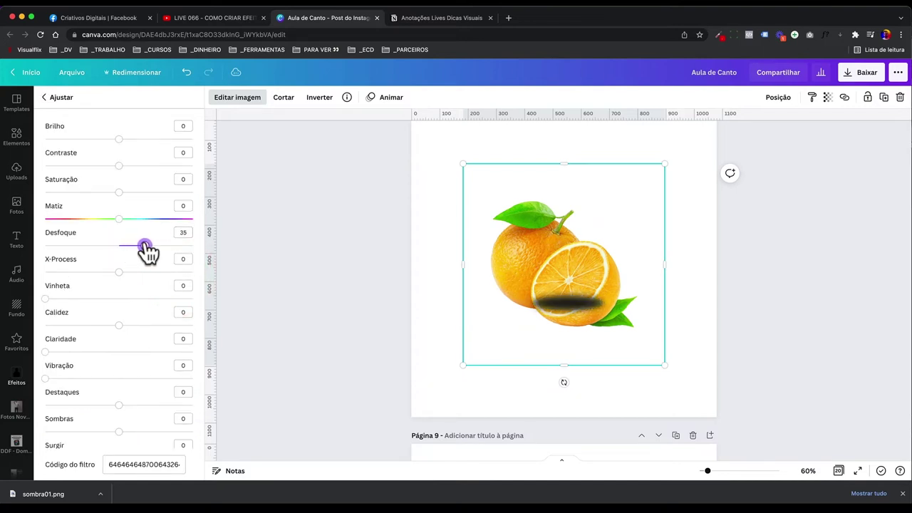
drag(630, 286, 635, 309)
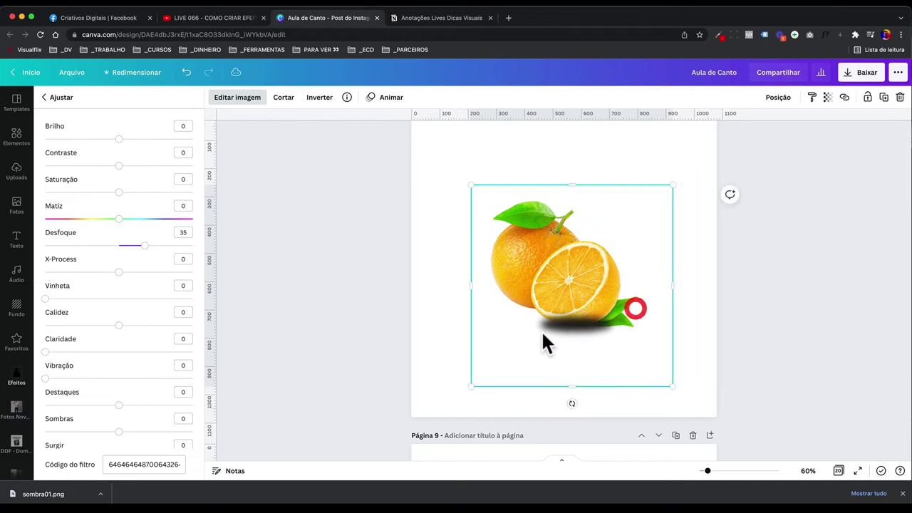
Send the blurred shadow behind the oranges and set its transparency to 43.
right_click(584, 314)
click(617, 314)
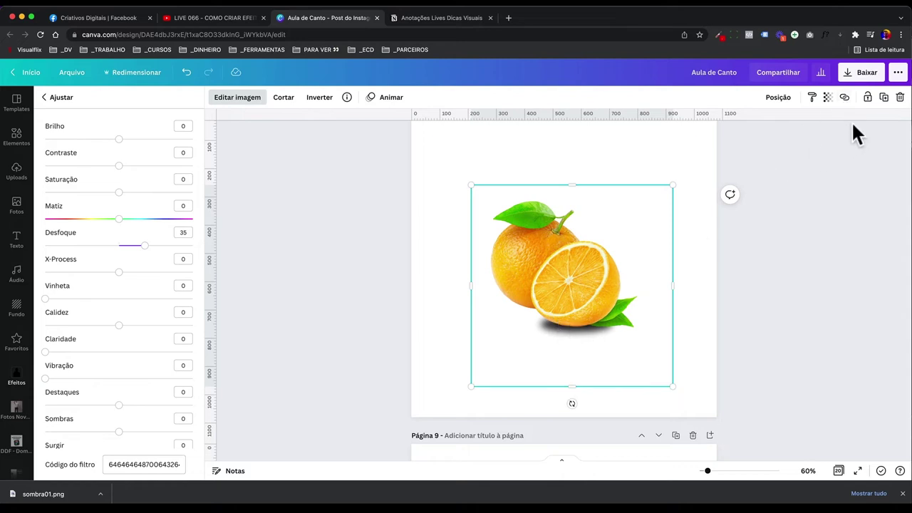
click(829, 99)
drag(797, 125, 784, 126)
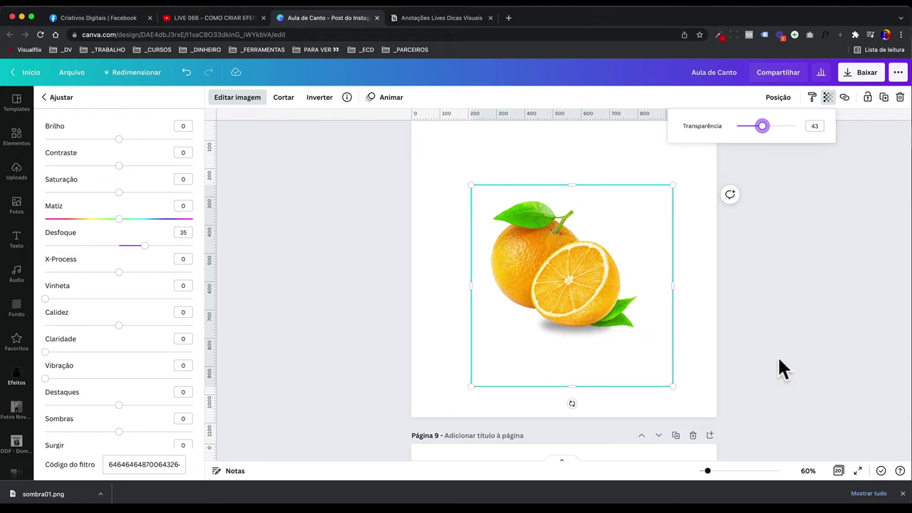
key(super+d)
click(634, 122)
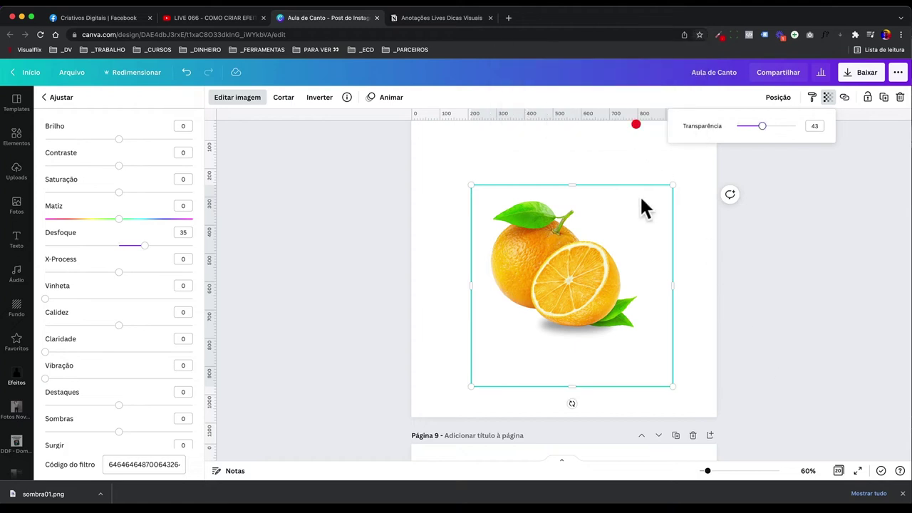
click(749, 392)
click(660, 378)
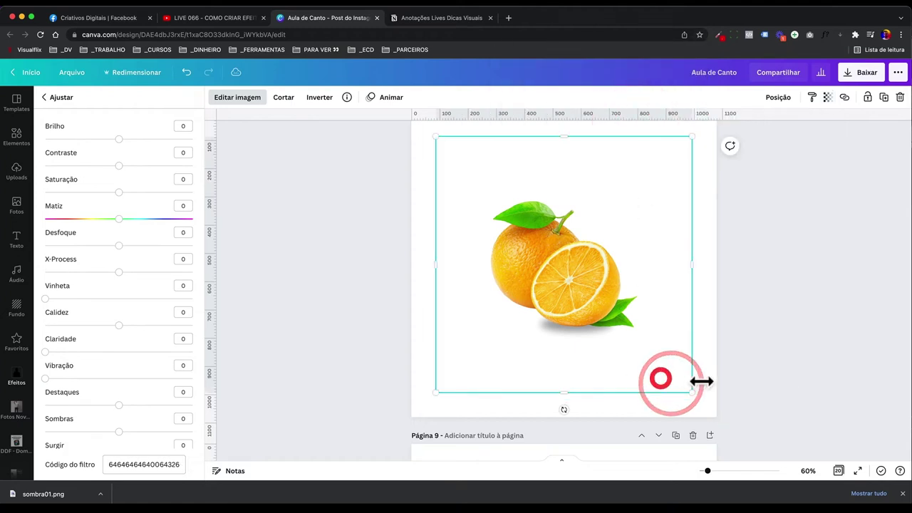
click(596, 365)
click(564, 324)
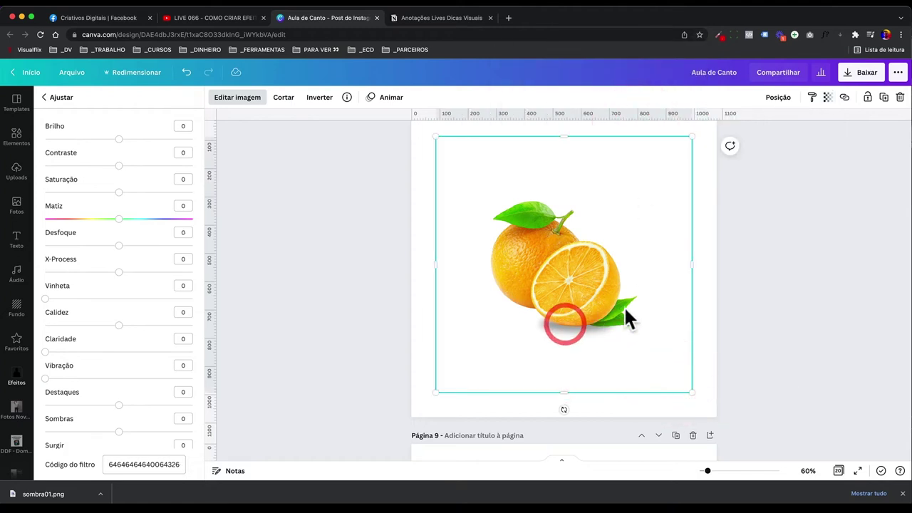
click(577, 327)
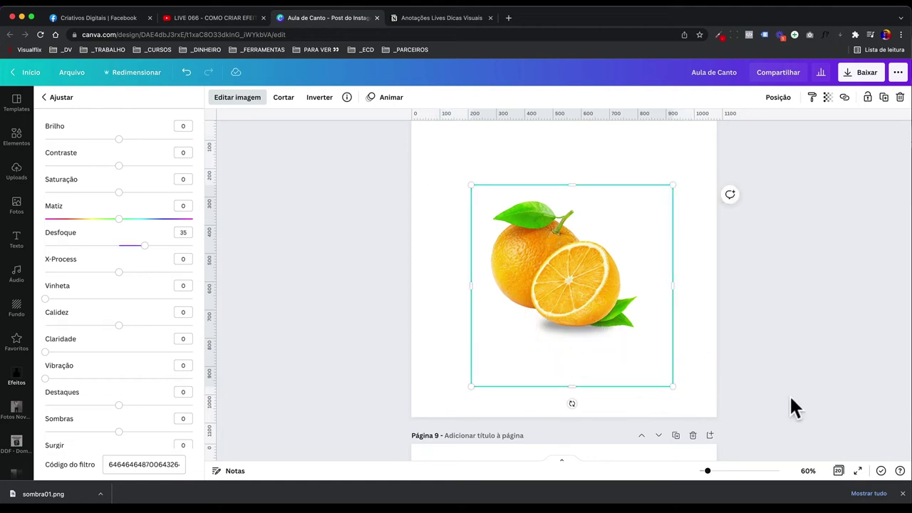
Add a smaller copy of the blurred shadow and position it directly under the base of the halved orange.
key(shift+Right)
key(shift+Down)
drag(682, 390, 598, 306)
drag(543, 271, 576, 318)
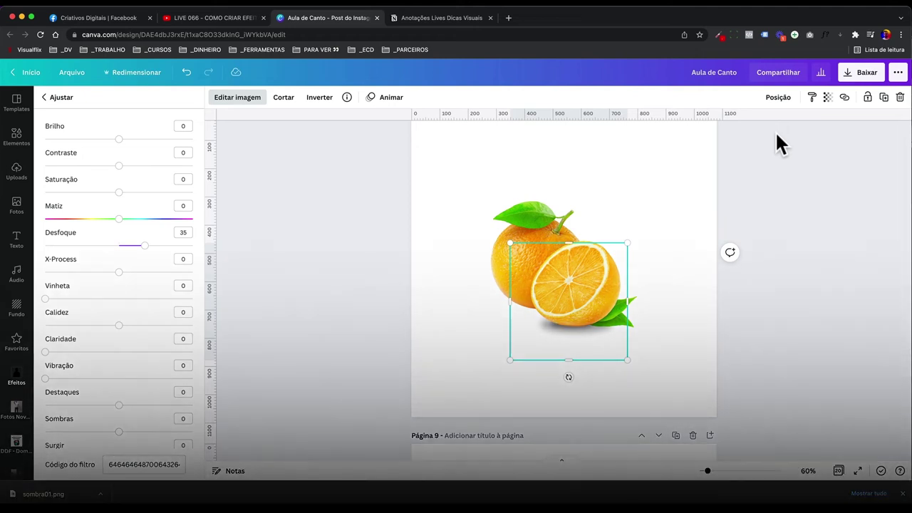
key(Right)
key(Right)
key(Right)
key(Right)
key(Right)
key(Right)
key(Right)
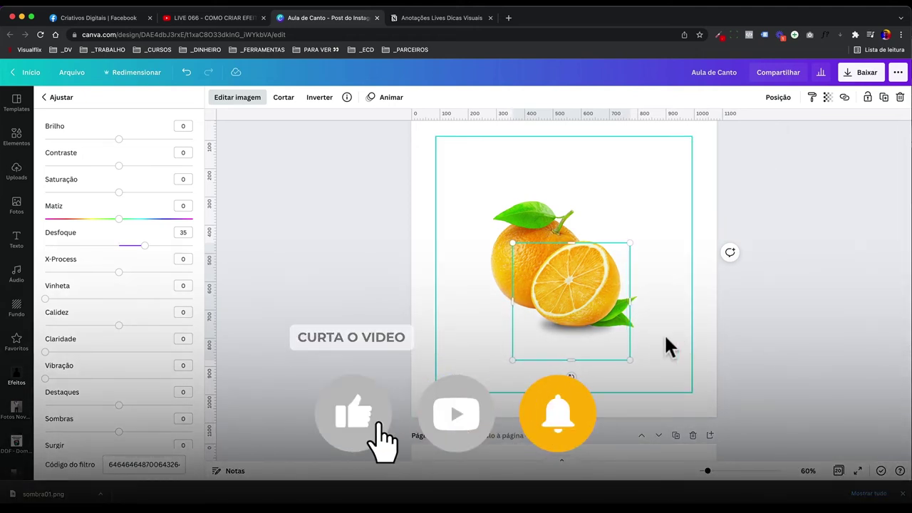
Lock the oranges image and place a copy of both shadows under the base of the whole orange.
click(475, 245)
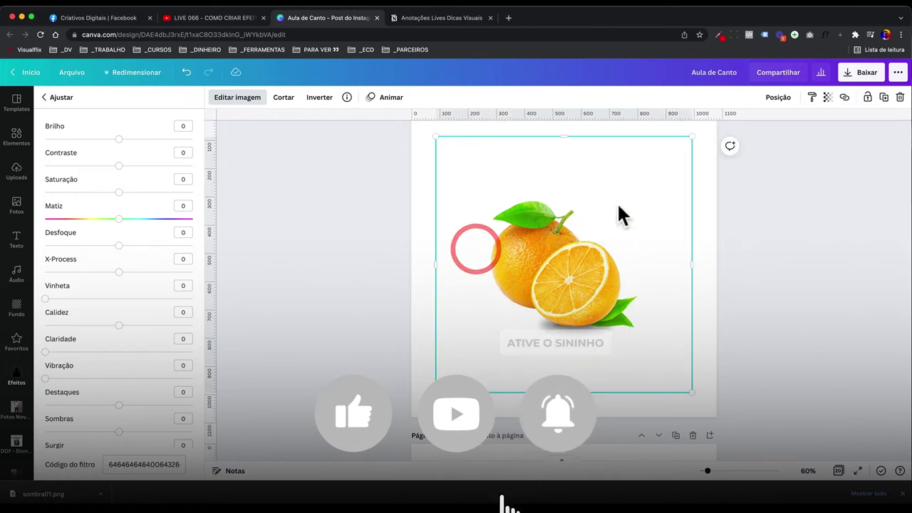
click(866, 99)
drag(727, 296, 515, 349)
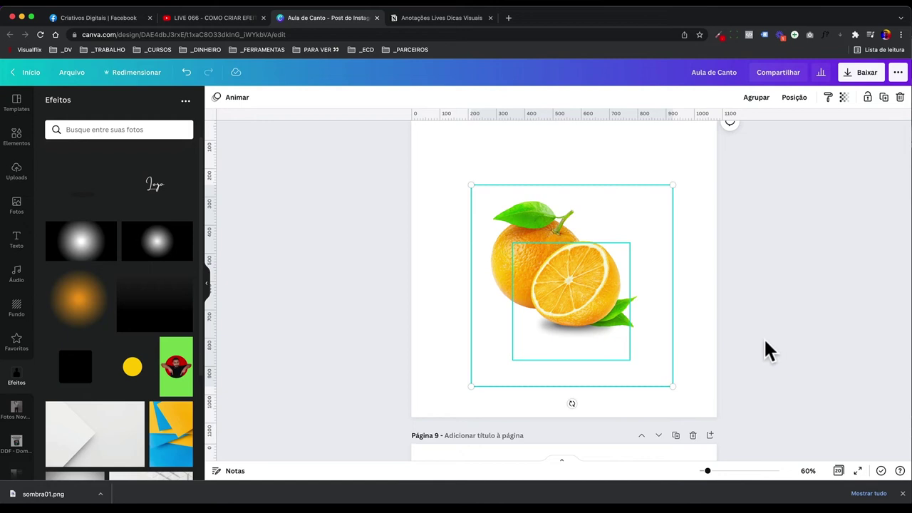
drag(592, 352, 556, 314)
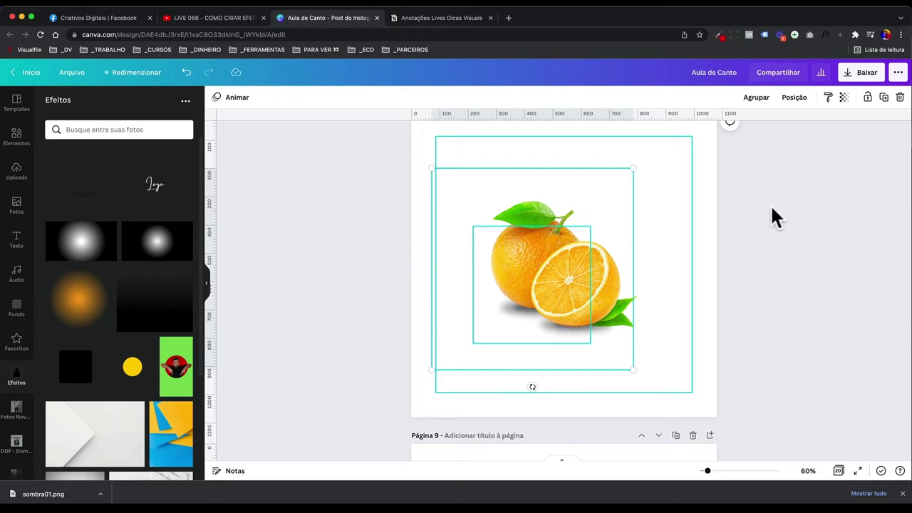
Set the transparency of the two copied shadows under the whole orange to 27.
click(844, 97)
drag(787, 126, 773, 126)
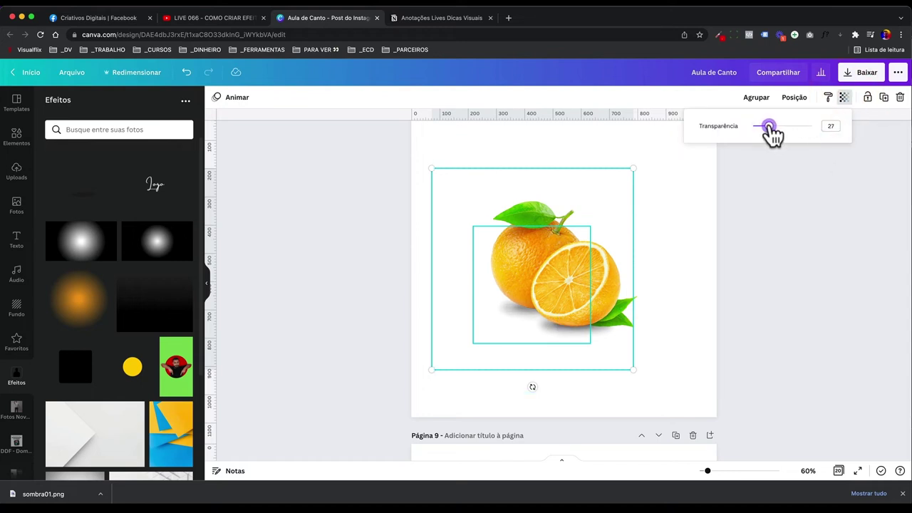
drag(770, 129, 769, 128)
click(754, 218)
Search the elements library for "table".
click(19, 139)
text(table)
key(Return)
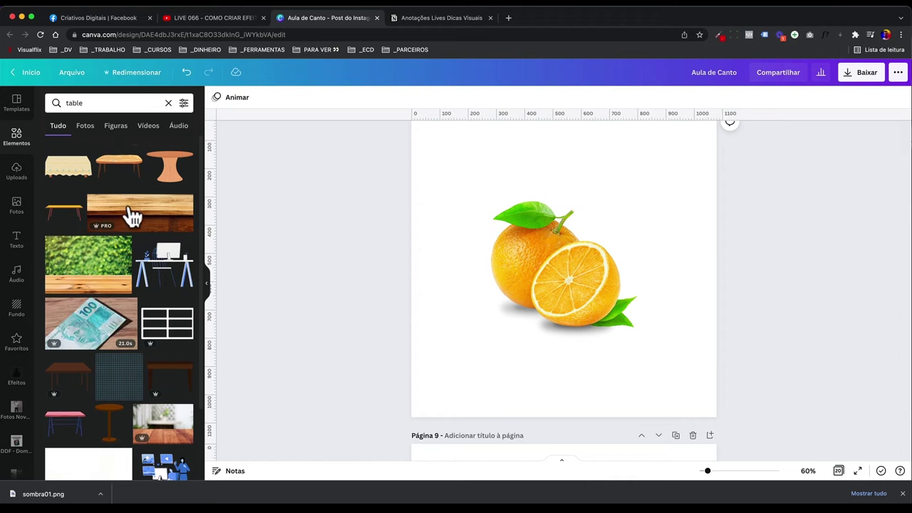
Place the wooden tabletop photo across the lower part of page 8, behind the oranges and shadows.
click(134, 221)
drag(536, 263, 532, 355)
drag(440, 317, 361, 285)
click(527, 330)
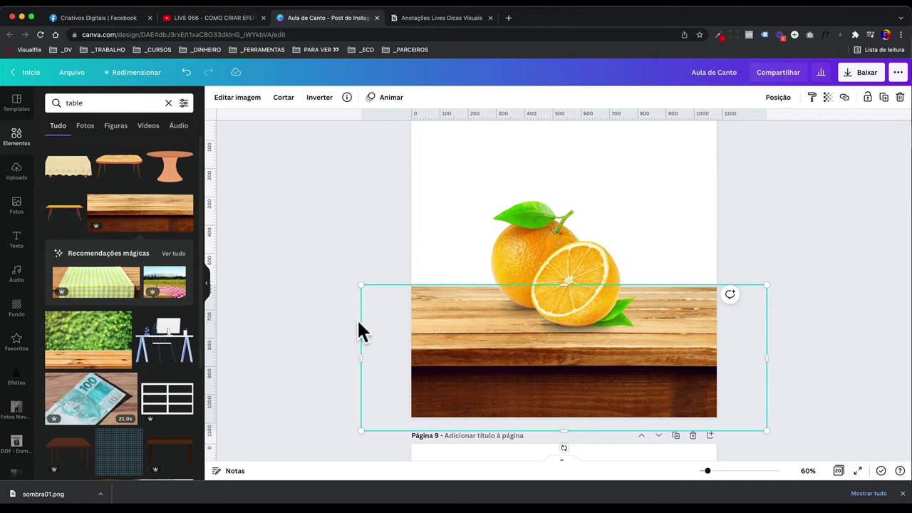
drag(391, 291, 391, 290)
click(346, 258)
Try to add the green hedge photo with wooden planks to page 8, and undo its placement inside the shadow image.
drag(85, 370, 433, 245)
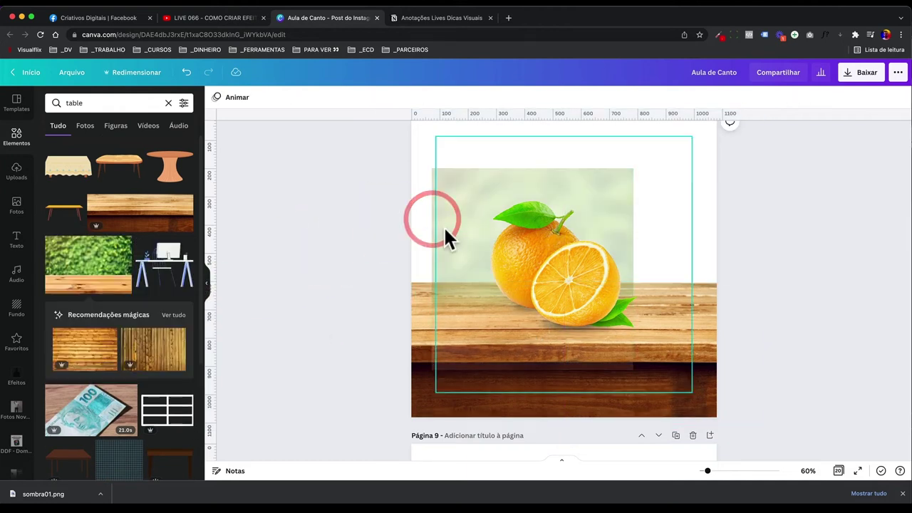
click(433, 214)
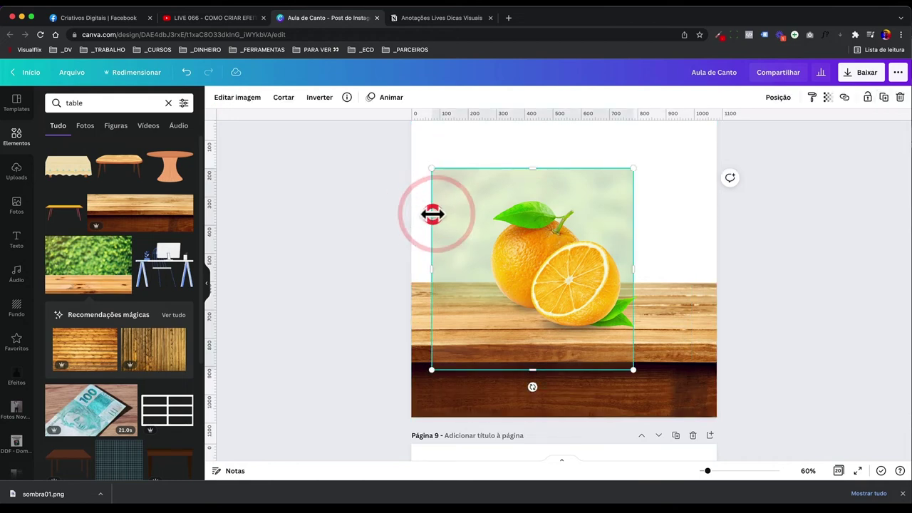
key(ctrl+z)
Delete the wooden tabletop photo and set the green hedge photo with wooden planks as the page 8 background.
click(417, 325)
key(Delete)
drag(122, 271, 428, 194)
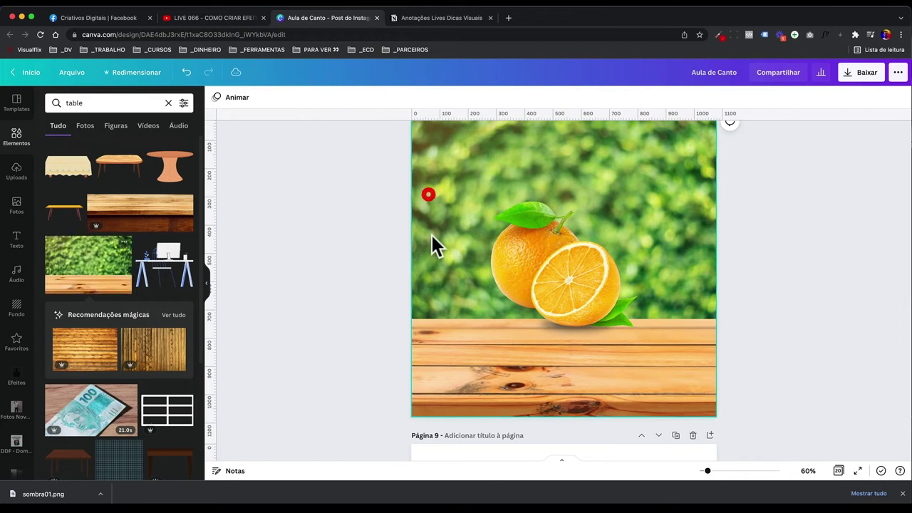
Enlarge the background photo within its crop and reposition it so the wooden planks sit higher behind the oranges.
double_click(434, 352)
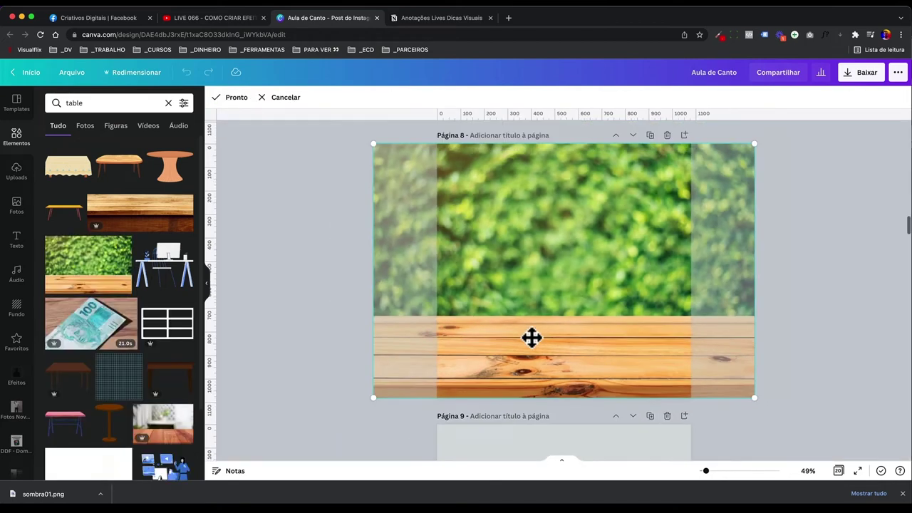
ctrl+scroll(681, 249, down, 5)
drag(637, 263, 675, 247)
drag(599, 332, 586, 333)
click(732, 326)
scroll(608, 340, up, 3)
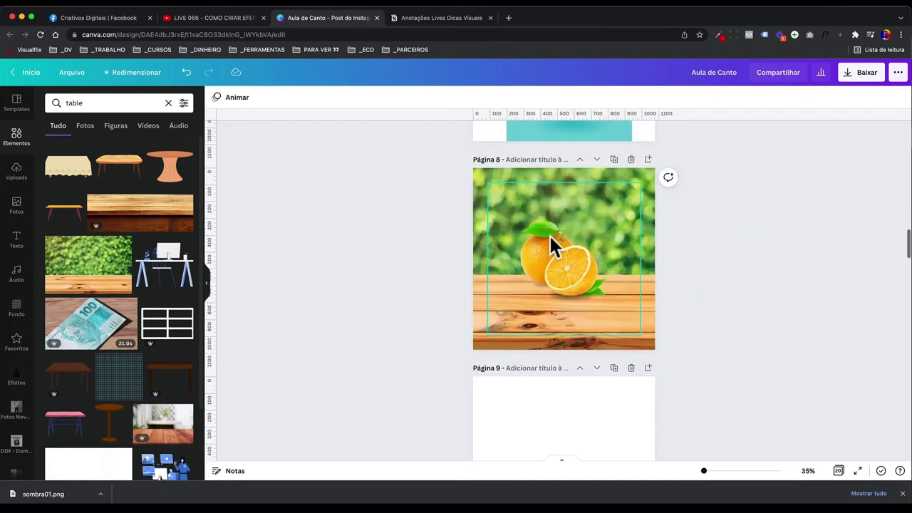
Unlock the oranges image and enlarge it together with all its shadows on the wooden planks.
click(559, 234)
click(883, 98)
drag(733, 236, 533, 281)
drag(644, 196, 660, 181)
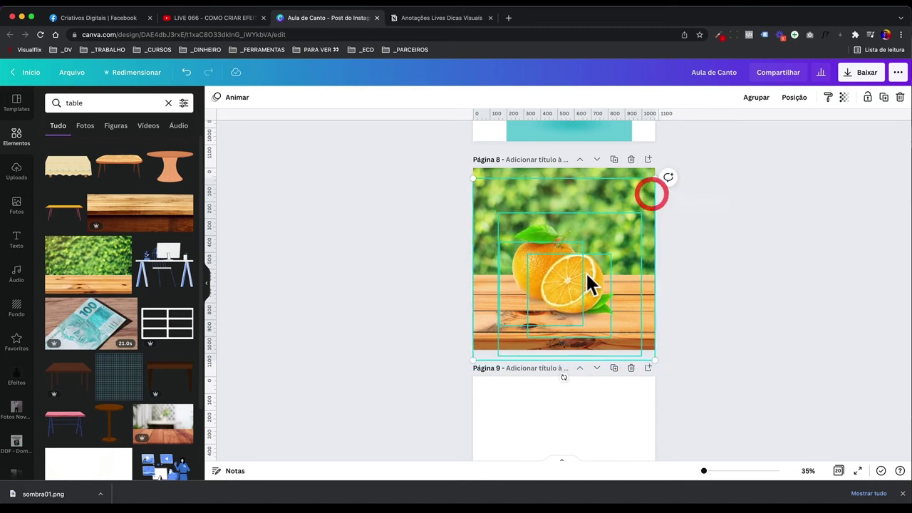
scroll(586, 271, up, 5)
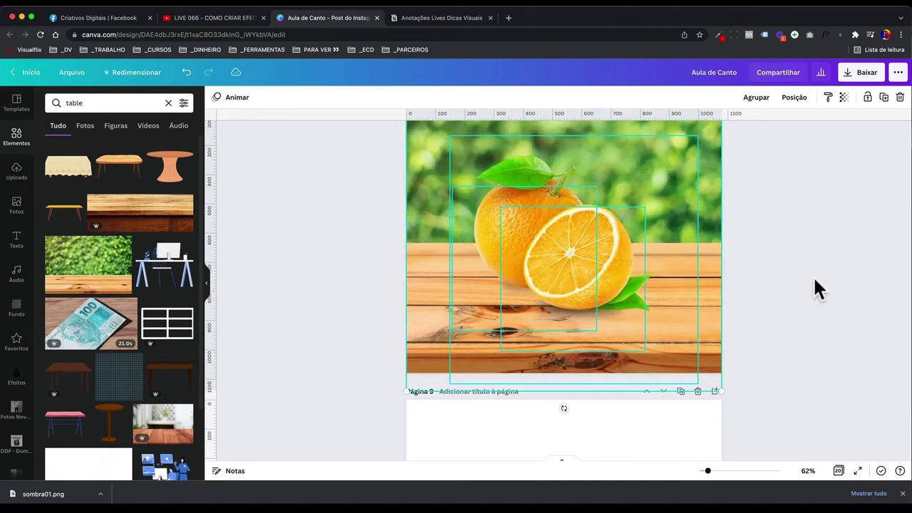
click(816, 280)
Set the transparency of the smaller shadow under the whole orange to 49.
click(549, 336)
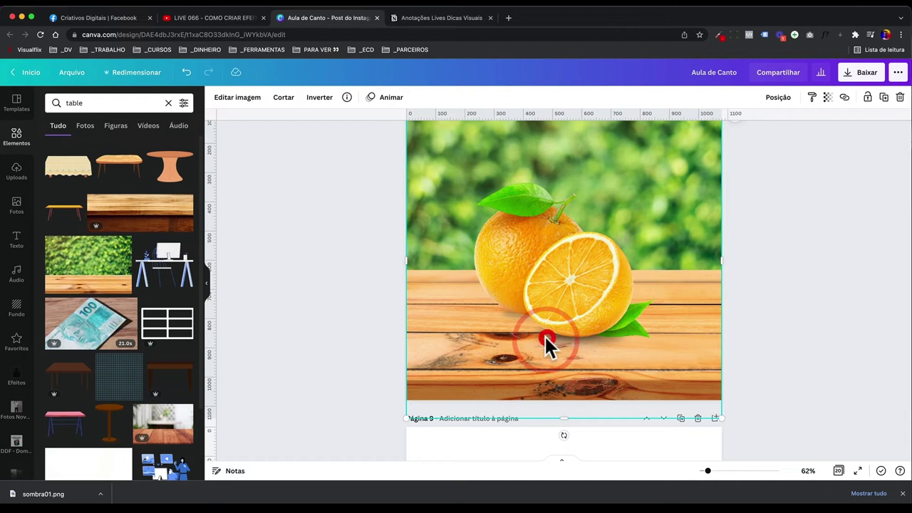
click(330, 322)
click(362, 347)
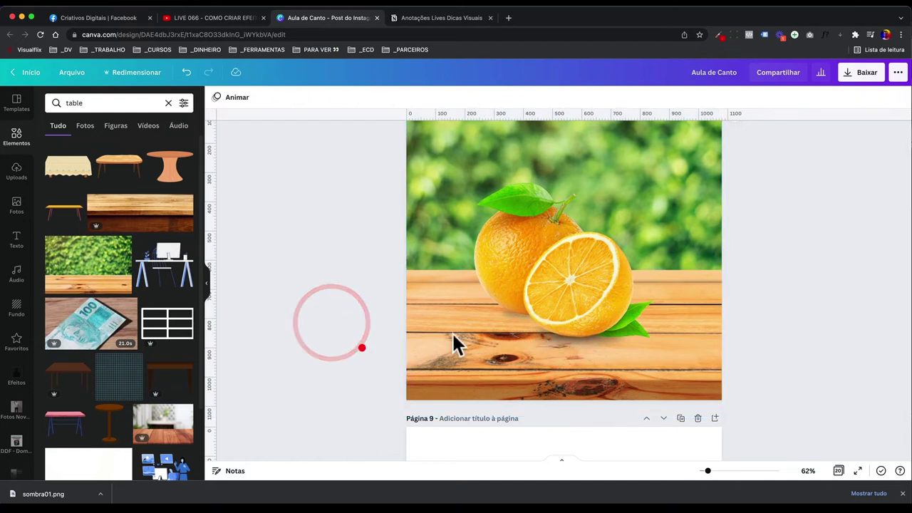
click(547, 333)
click(828, 97)
drag(753, 125, 770, 126)
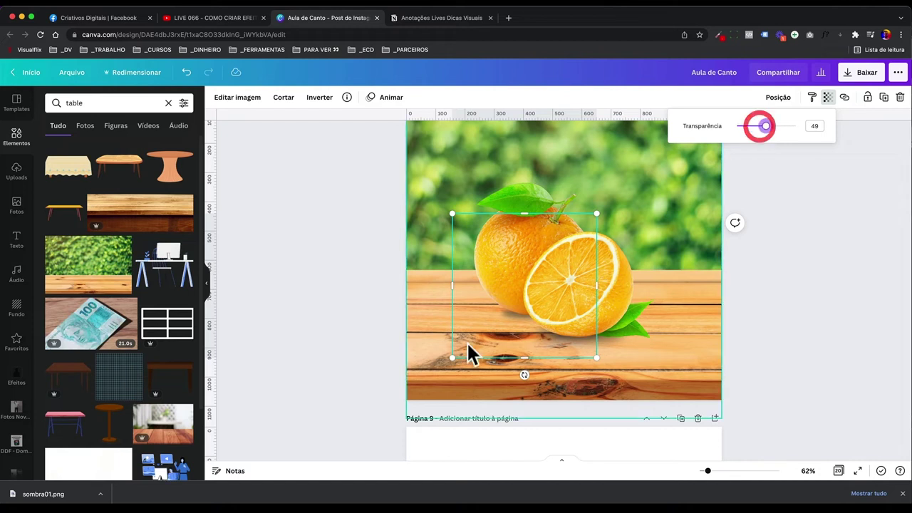
Set the transparency of the smaller shadow under the halved orange to 73.
click(439, 349)
drag(443, 349, 521, 312)
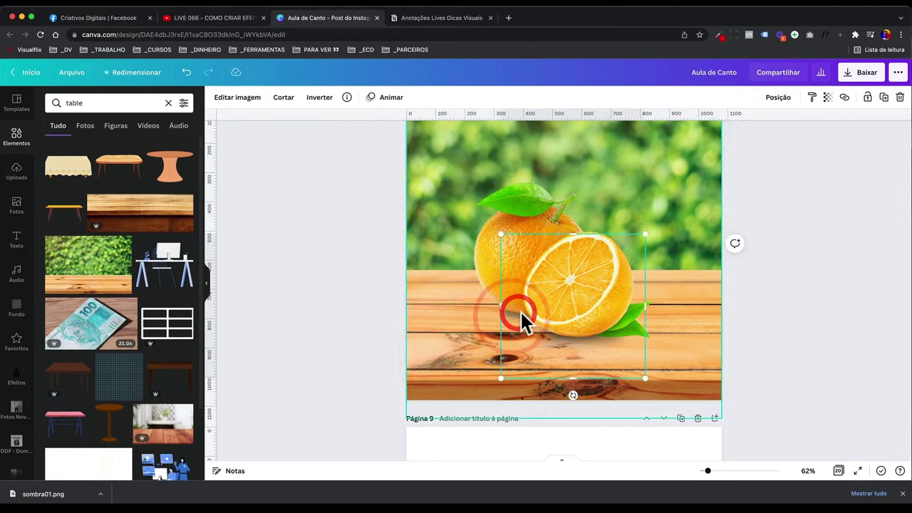
click(828, 97)
drag(754, 126, 783, 128)
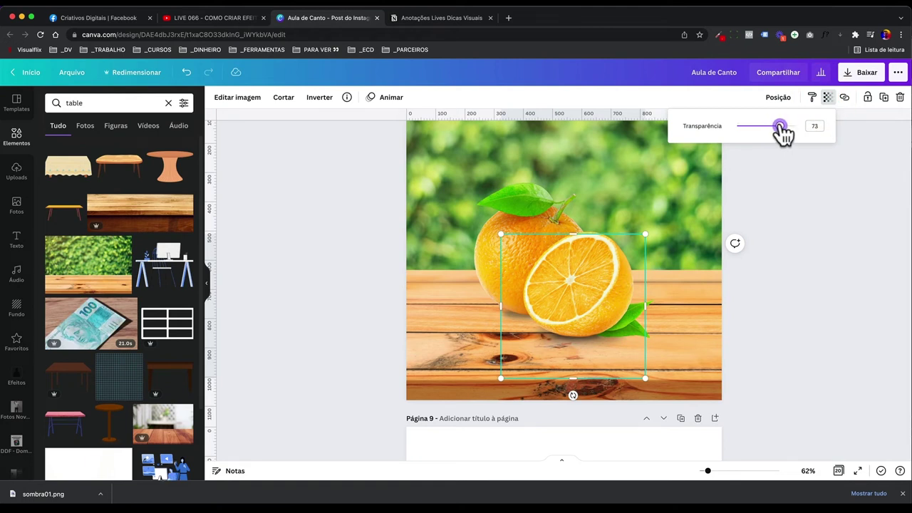
click(791, 216)
scroll(788, 222, down, 2)
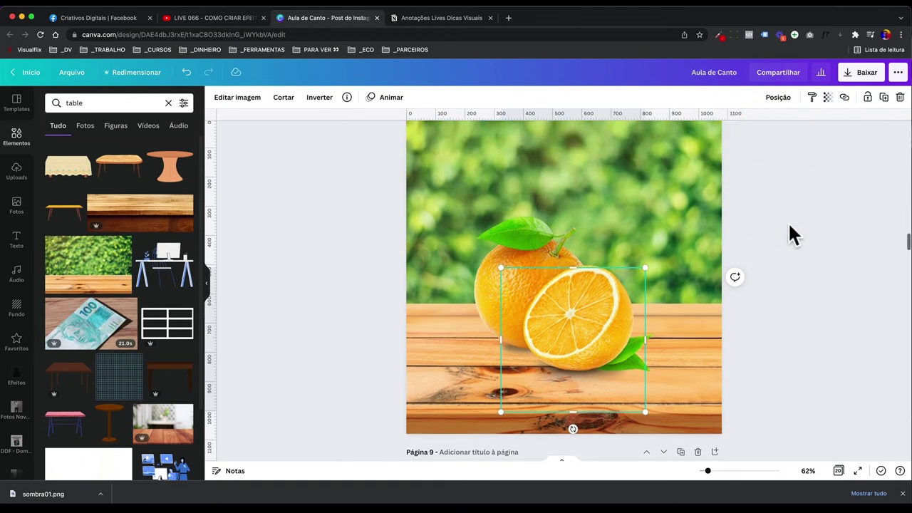
scroll(788, 222, down, 1)
click(785, 228)
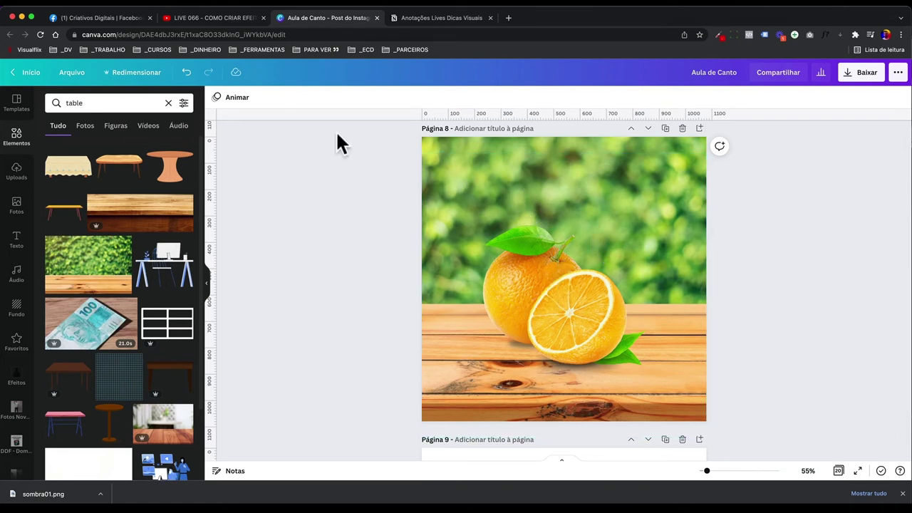
Switch to YouTube and skim the LIVE 066 recording for its shadow demonstrations, skipping the ad.
click(212, 18)
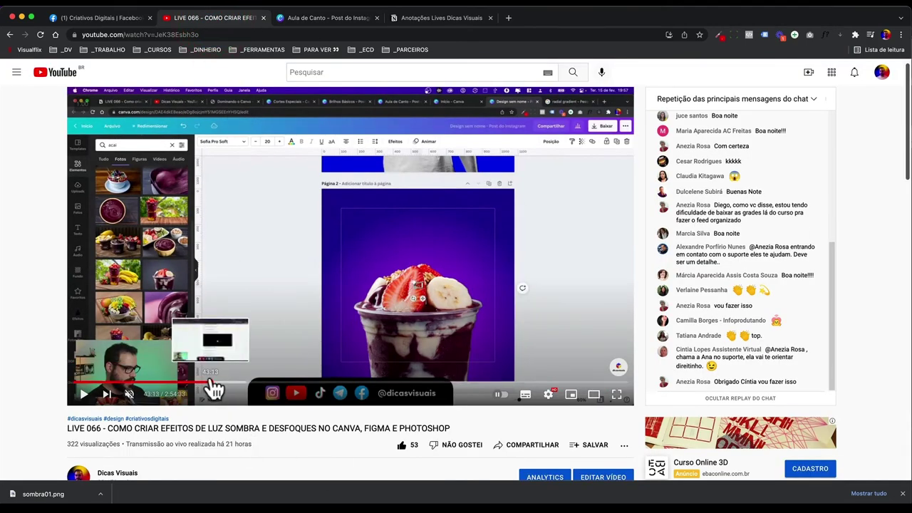
drag(209, 384, 431, 385)
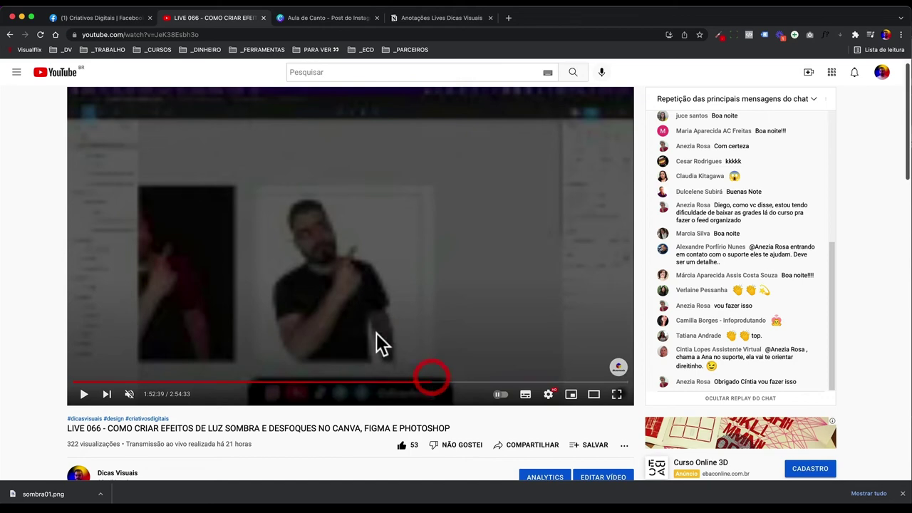
click(419, 383)
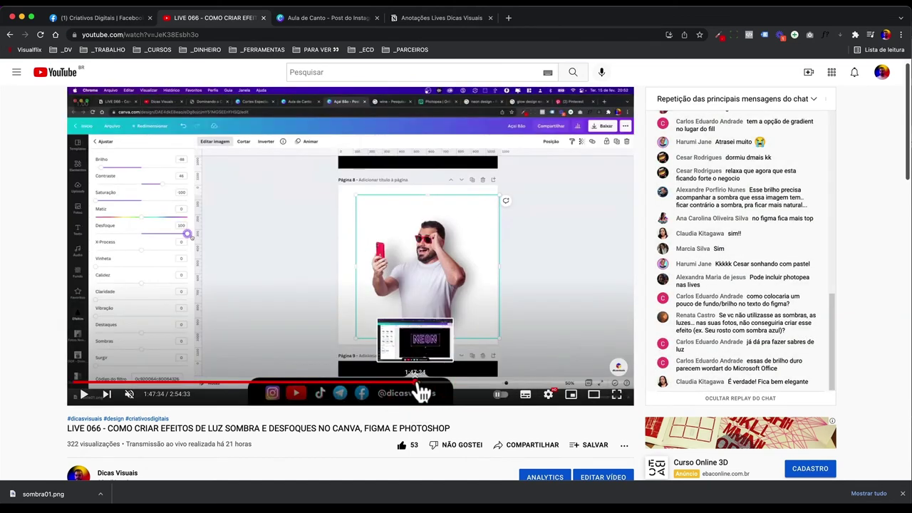
click(422, 384)
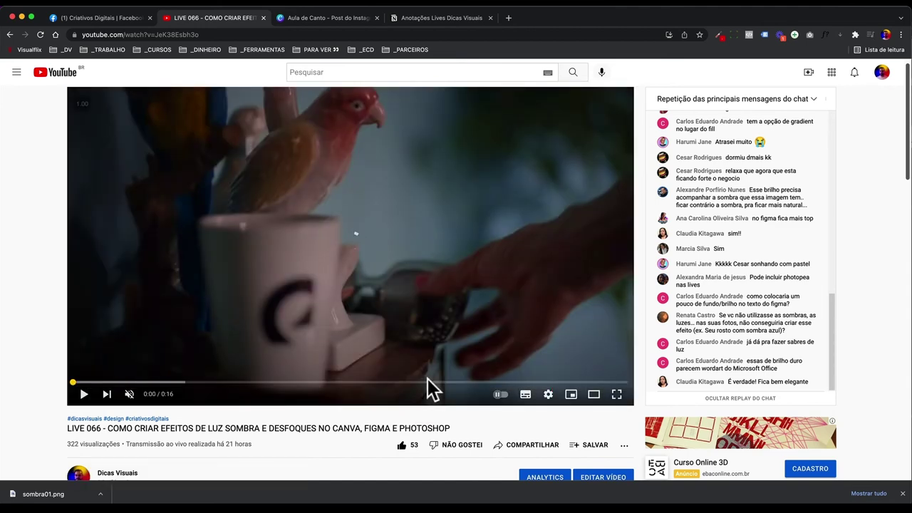
click(428, 378)
click(84, 396)
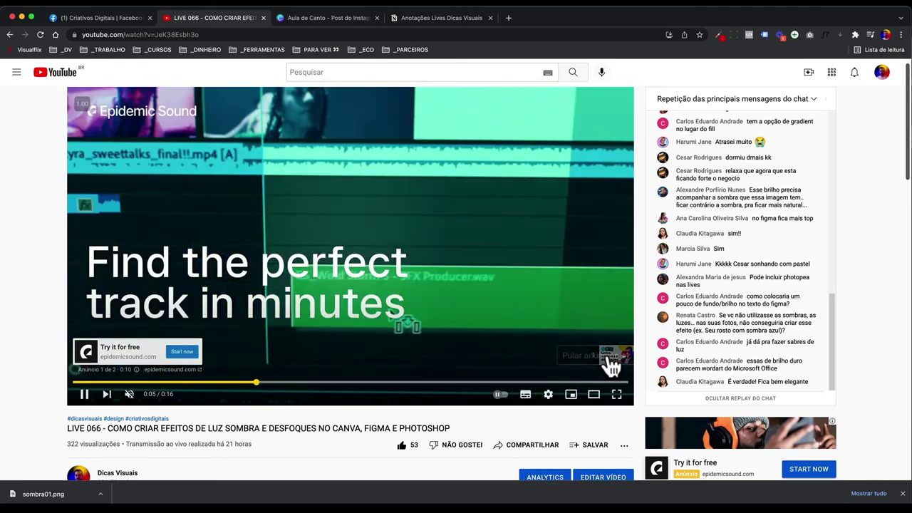
click(605, 356)
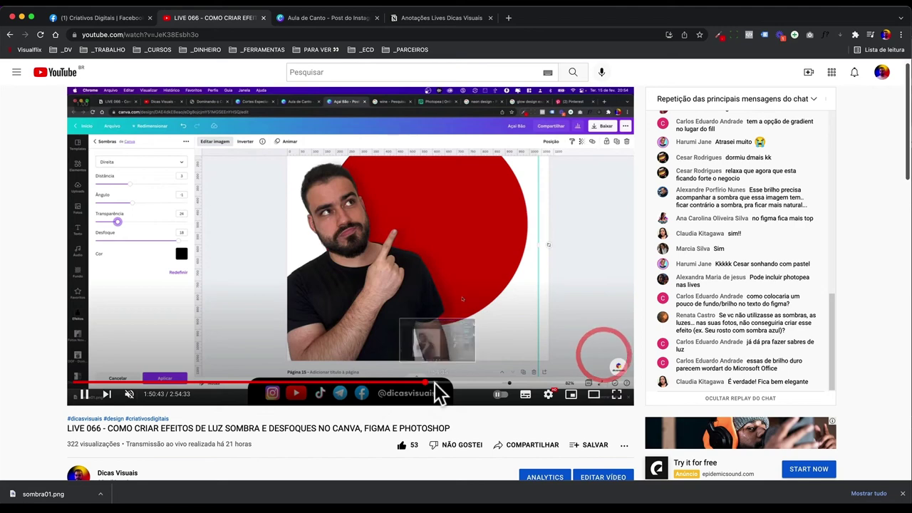
click(432, 391)
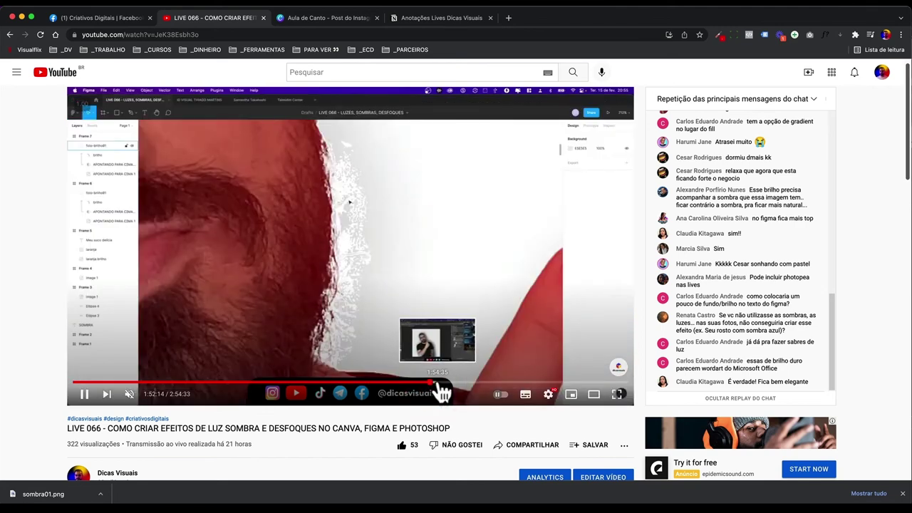
click(433, 393)
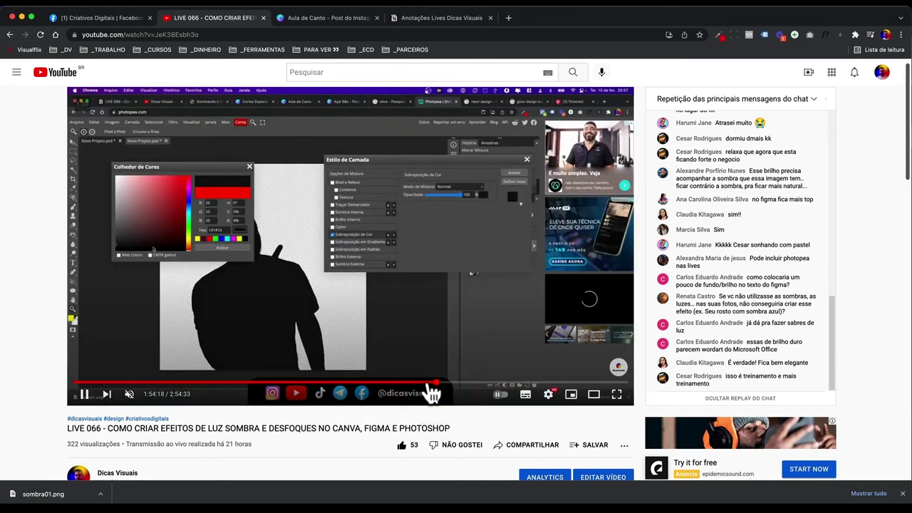
click(431, 392)
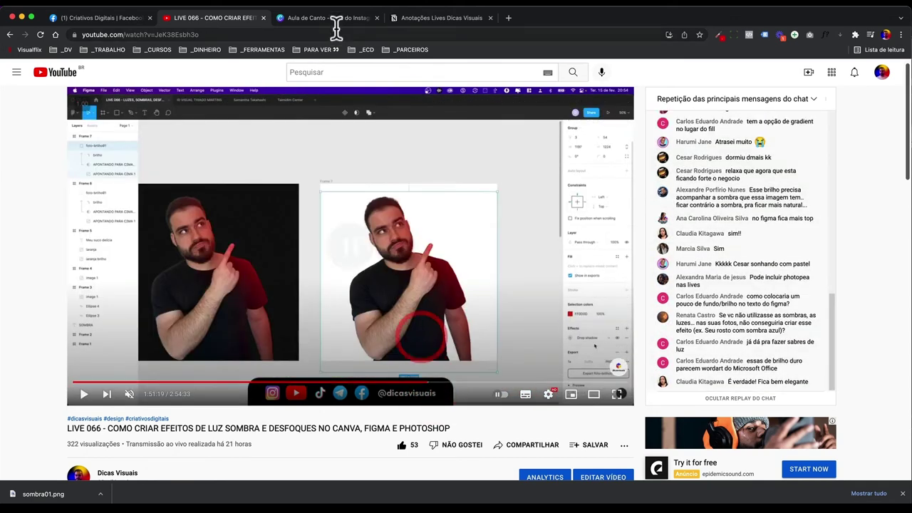
Switch back to Canva and search the photo elements for "morango cutout:true".
click(335, 20)
click(380, 271)
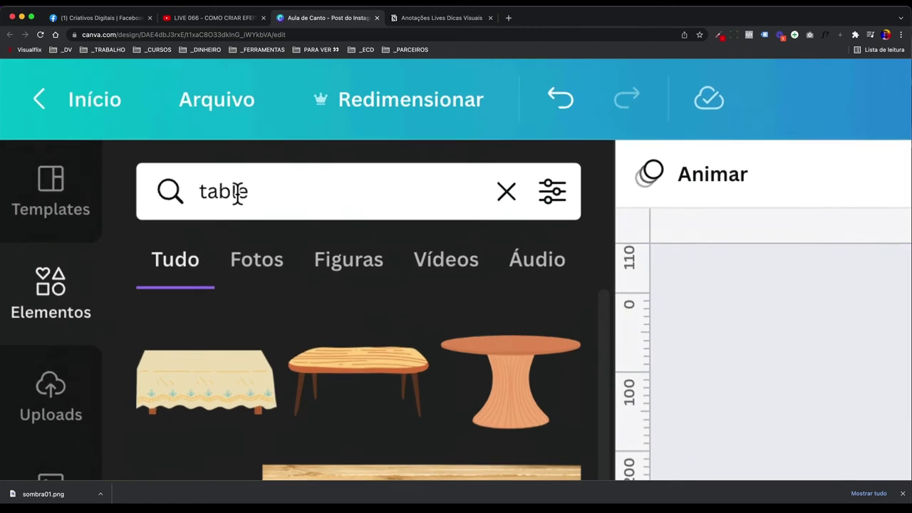
click(86, 102)
drag(87, 103, 70, 102)
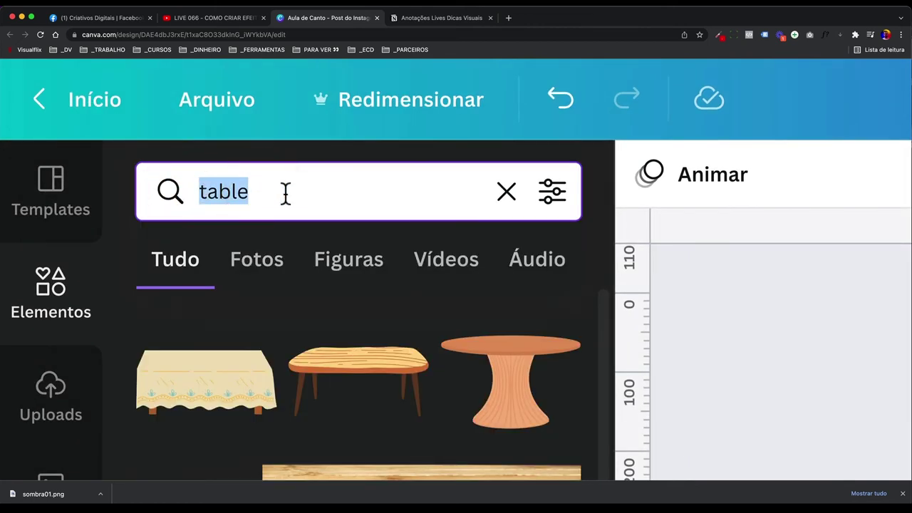
text(morango)
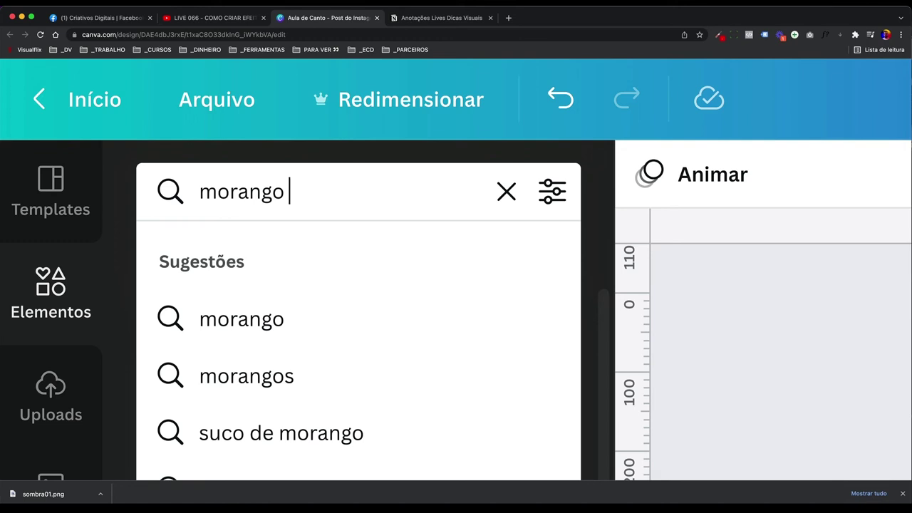
text( cutout:true)
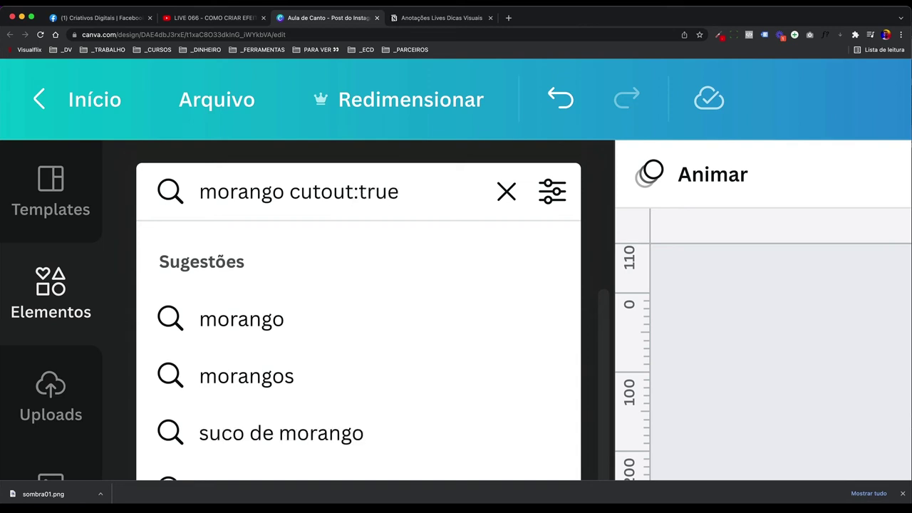
drag(290, 192, 416, 191)
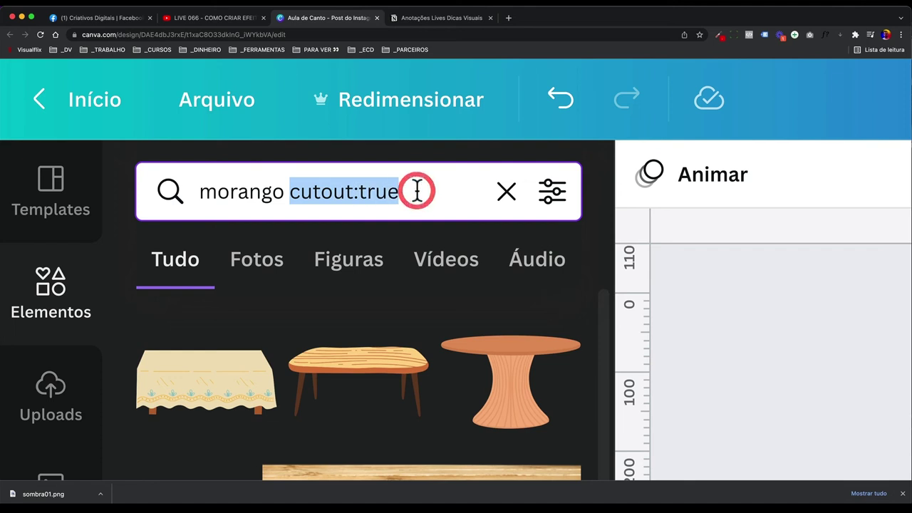
drag(282, 192, 194, 191)
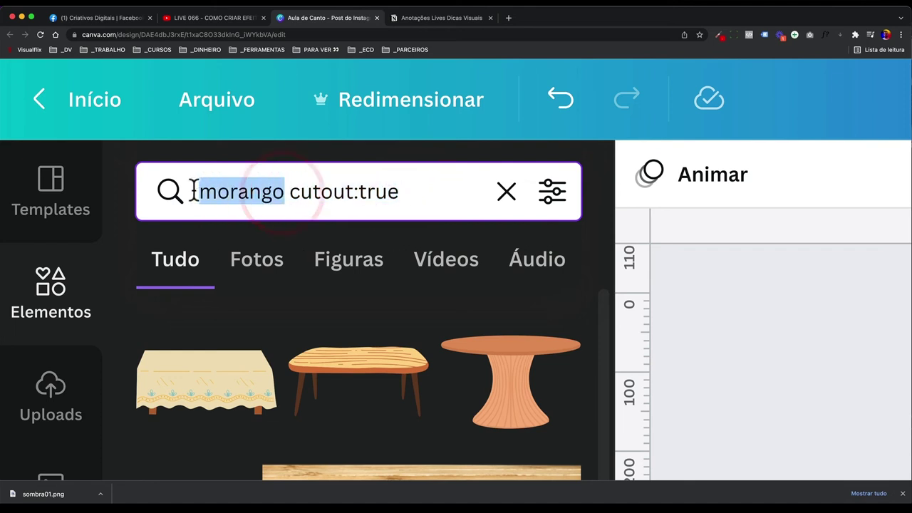
click(430, 194)
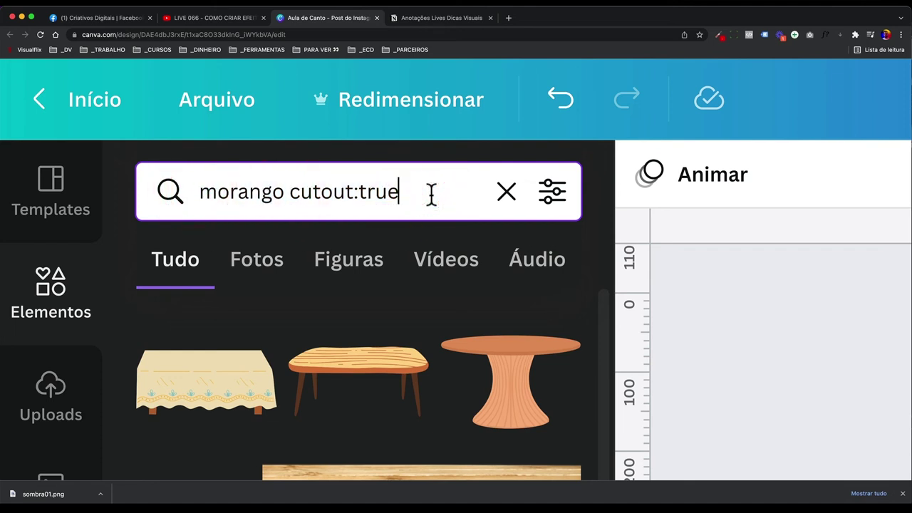
key(Return)
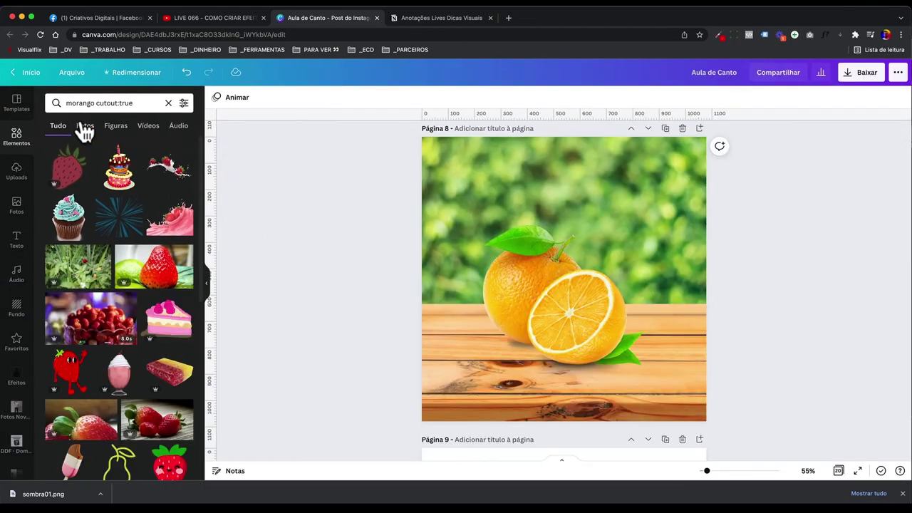
click(256, 259)
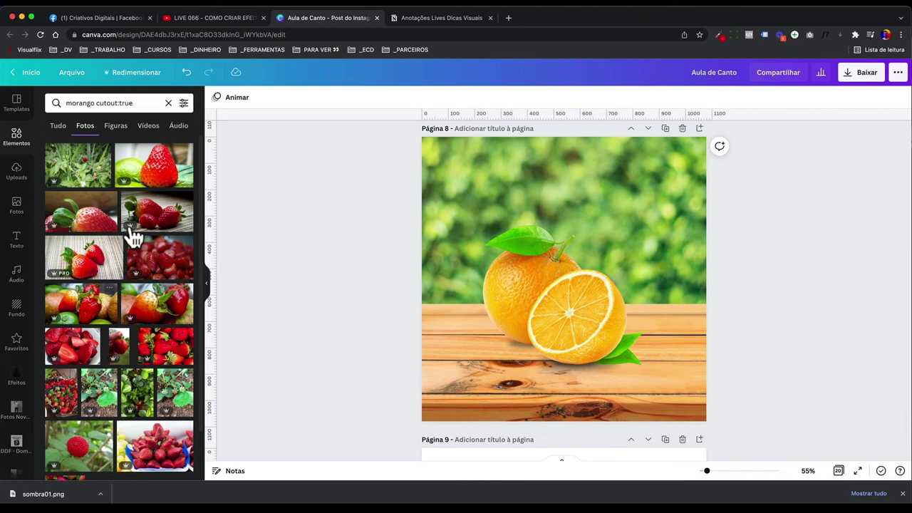
scroll(152, 342, down, 5)
scroll(148, 317, up, 5)
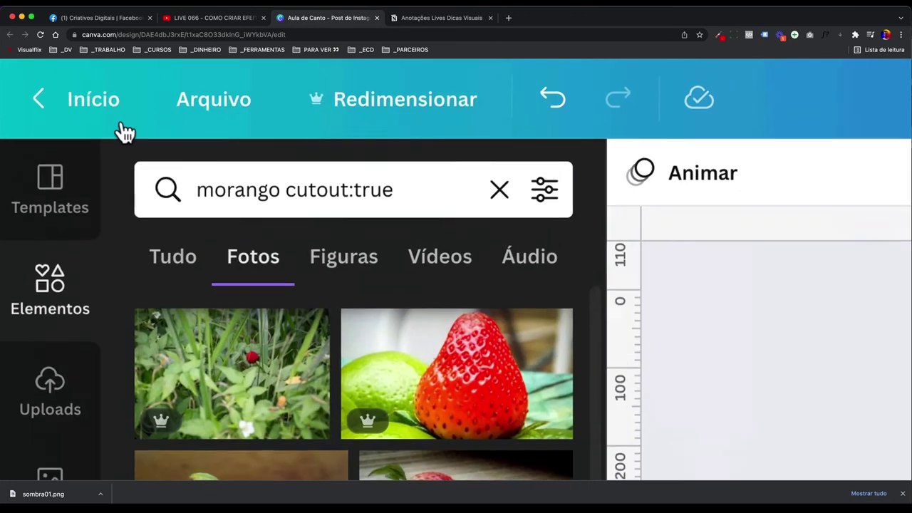
Change the photo search to "strawberry cutout:true" and browse the cut-out strawberries.
click(70, 102)
double_click(70, 102)
text(straw)
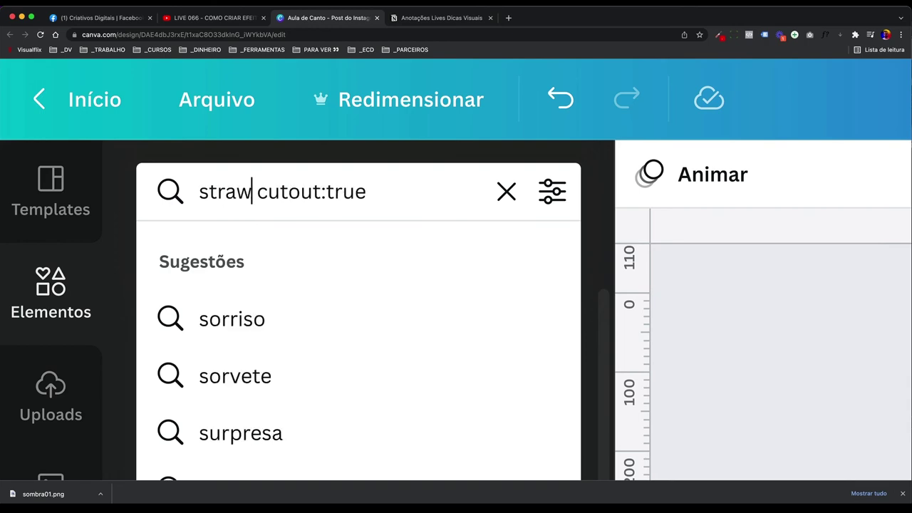
text(berry)
key(Return)
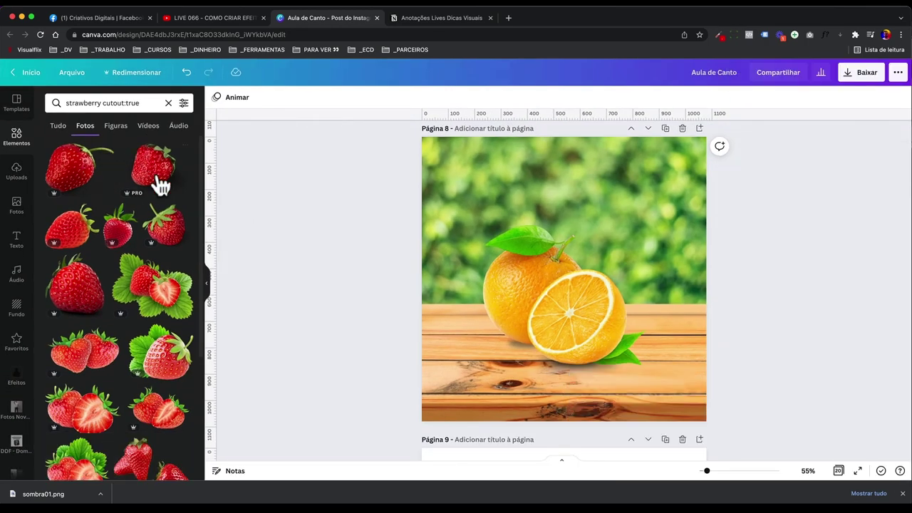
scroll(89, 271, down, 2)
scroll(90, 271, up, 1)
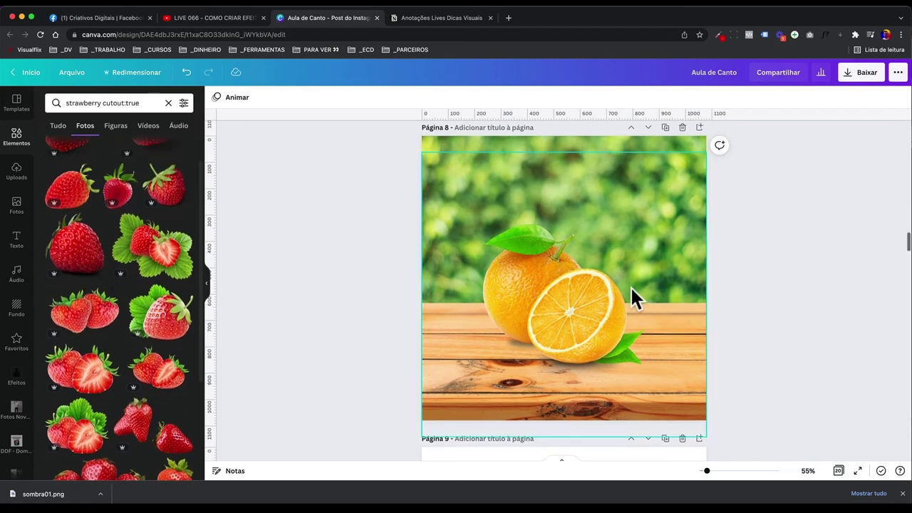
scroll(662, 214, up, 1)
click(699, 142)
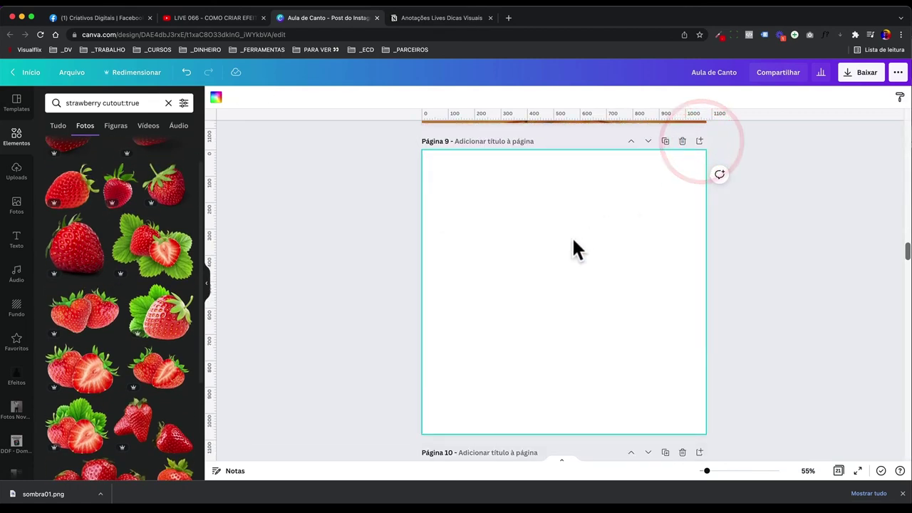
click(682, 226)
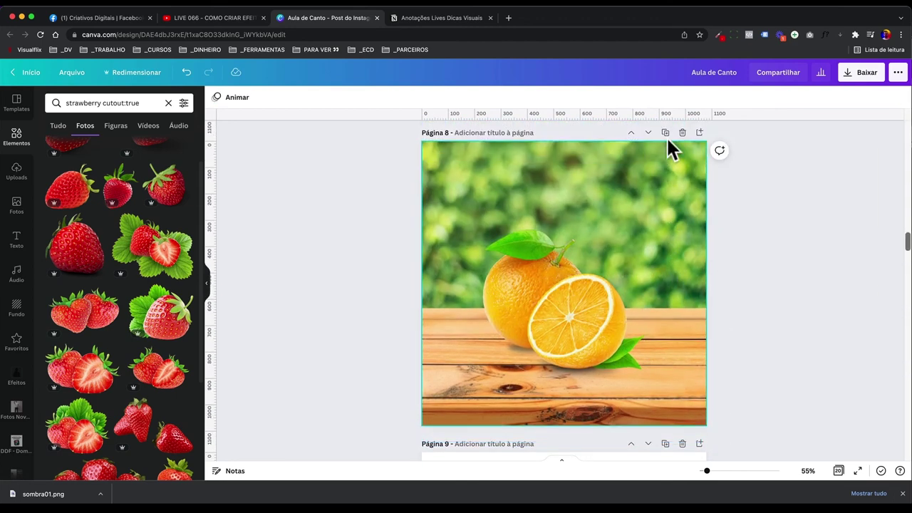
Duplicate the oranges page and delete the oranges and their shadows from the copy, leaving only the garden and wooden planks.
click(665, 132)
click(558, 305)
key(Delete)
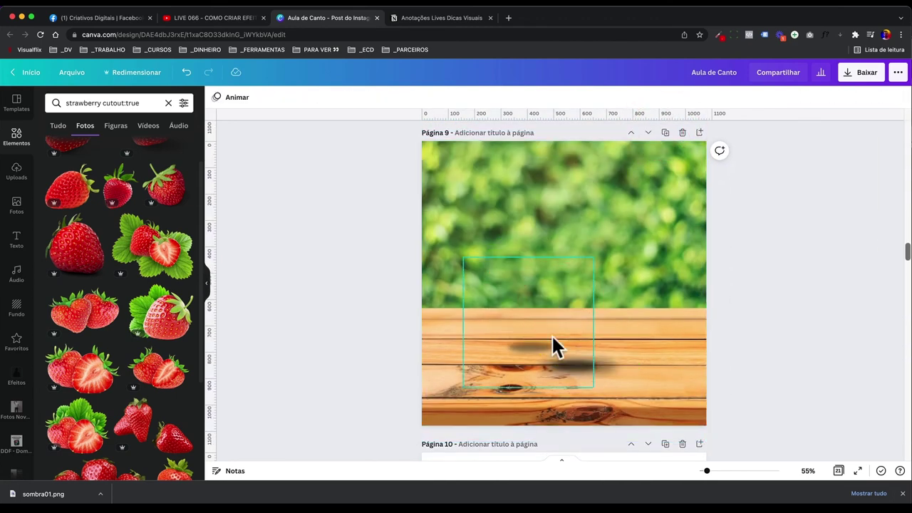
drag(397, 324, 643, 398)
click(641, 403)
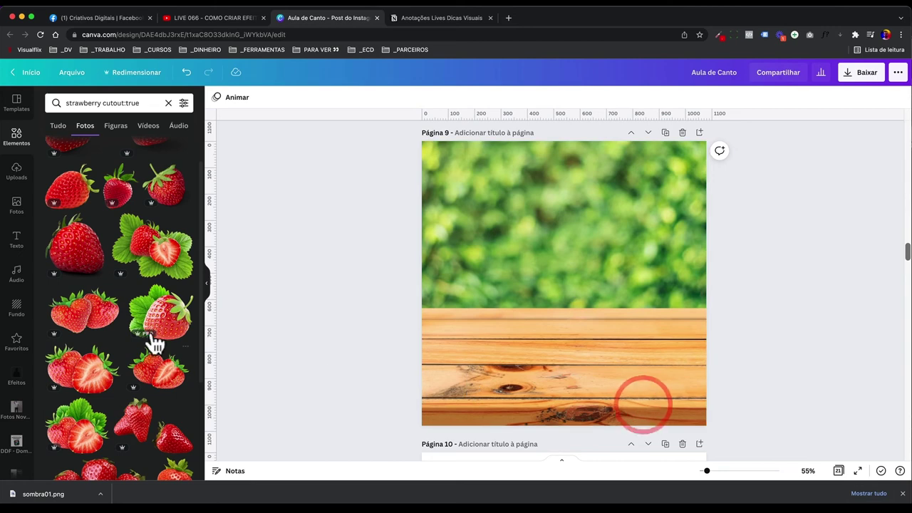
Add the single whole strawberry with its built-in shadow to page 9 and place it on the wooden planks.
click(82, 244)
drag(672, 396, 556, 330)
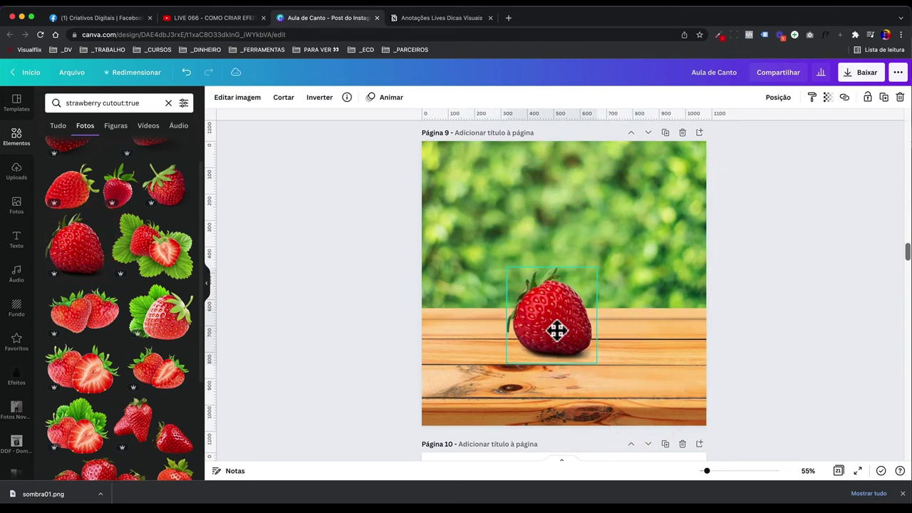
click(356, 315)
scroll(645, 235, up, 1)
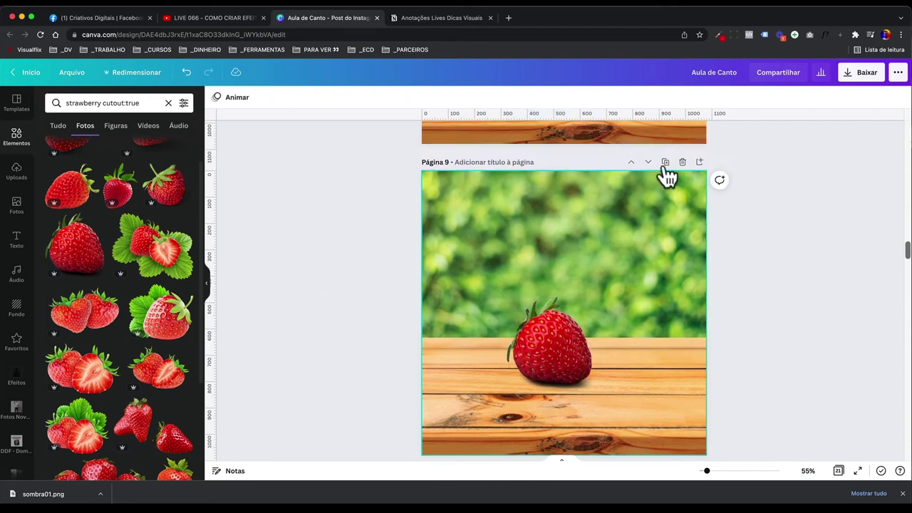
Duplicate the strawberry page and replace its strawberry with the one with green leaves, scaled down on the planks.
click(664, 160)
click(167, 326)
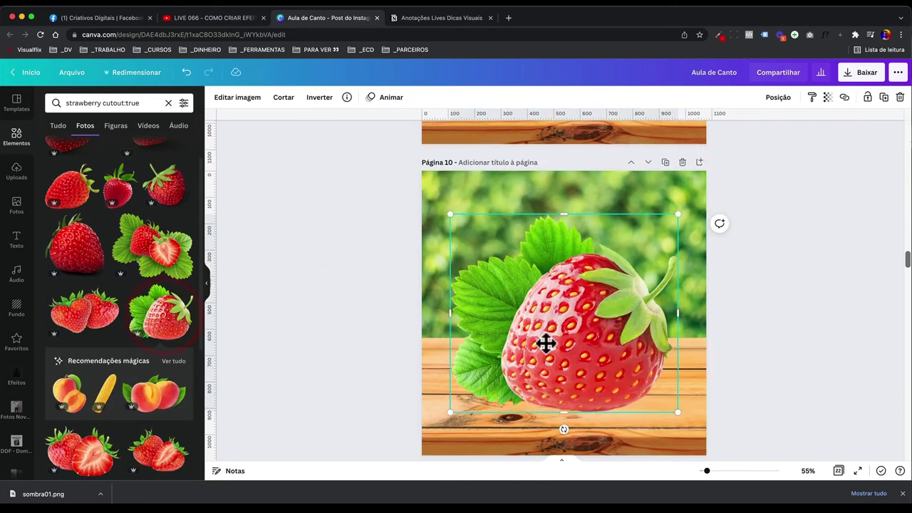
drag(545, 342, 600, 333)
click(499, 362)
click(512, 352)
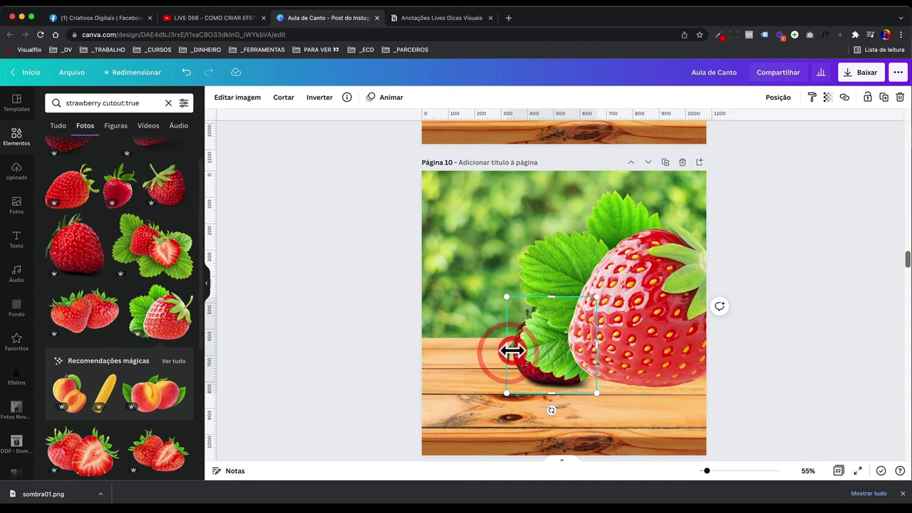
drag(603, 349, 579, 369)
Copy a soft shadow from the oranges page to page 10 and position it under the leafy strawberry.
scroll(578, 367, up, 10)
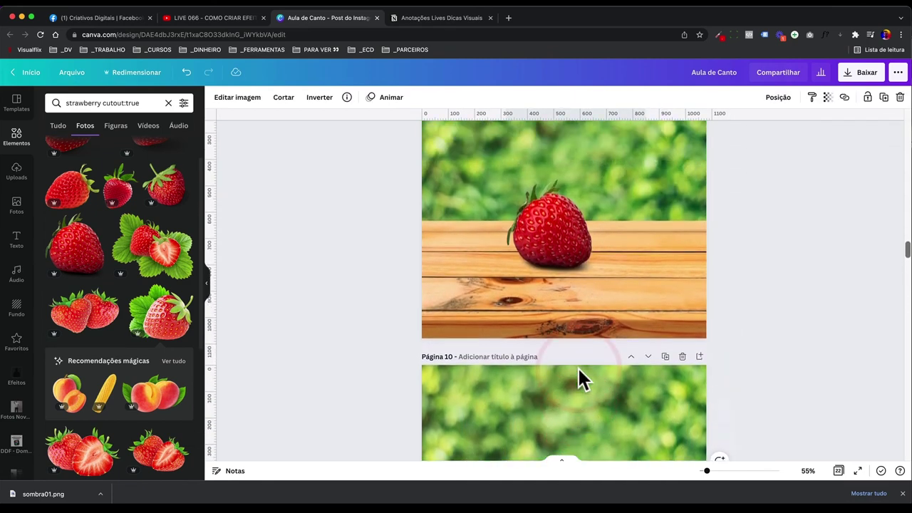
click(574, 244)
scroll(557, 271, up, 1)
drag(385, 321, 574, 330)
click(430, 260)
scroll(440, 293, down, 10)
scroll(442, 295, down, 5)
click(444, 302)
drag(425, 336, 581, 365)
click(597, 280)
mouse_move(597, 277)
mouse_down()
mouse_move(588, 288)
mouse_move(597, 278)
mouse_up()
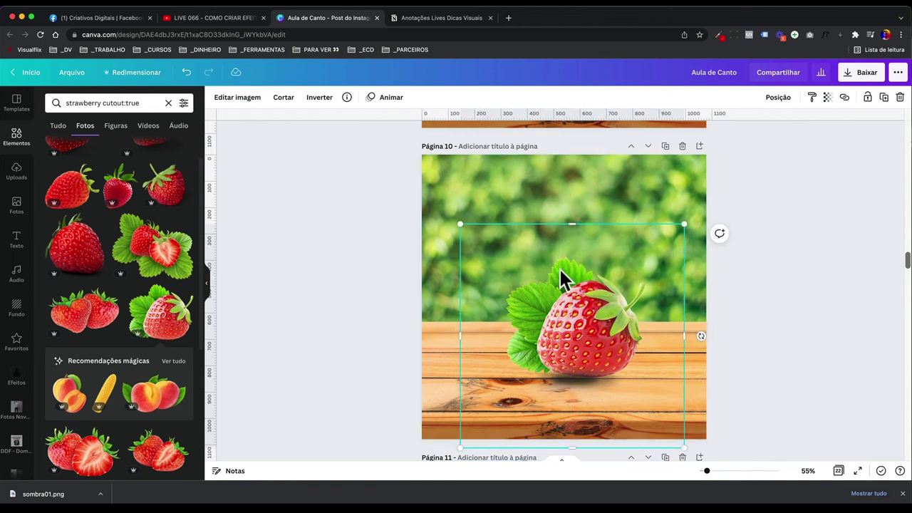
Adjust the shadow under the leafy strawberry and move the strawberry slightly down onto it.
drag(571, 225, 574, 282)
click(575, 351)
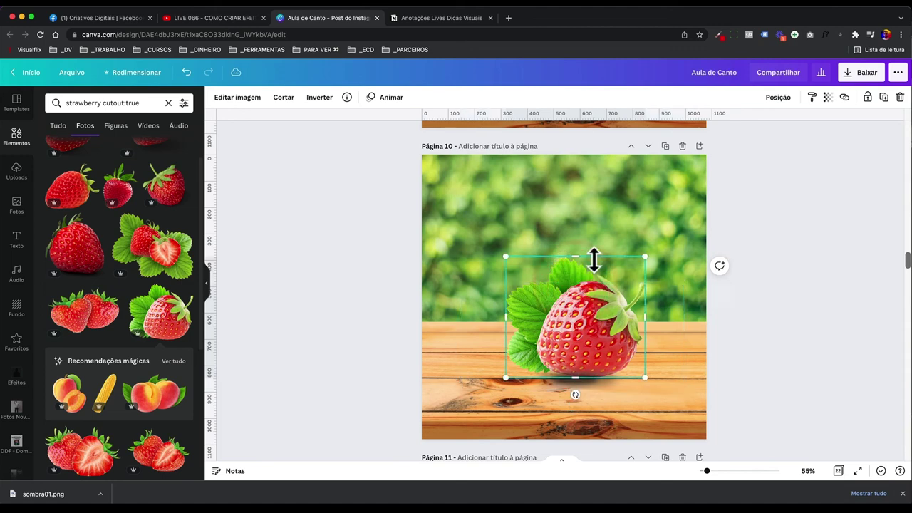
drag(594, 296, 594, 298)
click(738, 323)
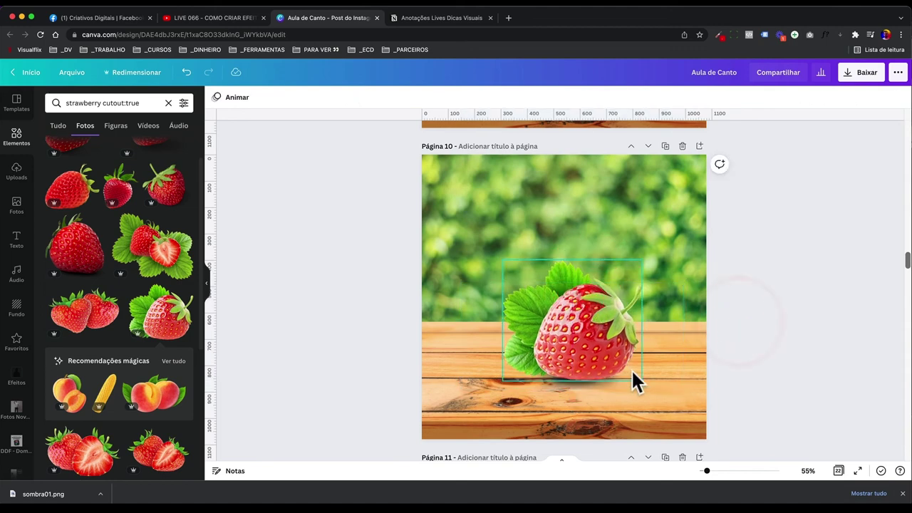
Look back over the earlier shadow designs up to page 6, and switch to the LIVE 066 video page on YouTube.
scroll(630, 370, up, 10)
scroll(629, 369, up, 10)
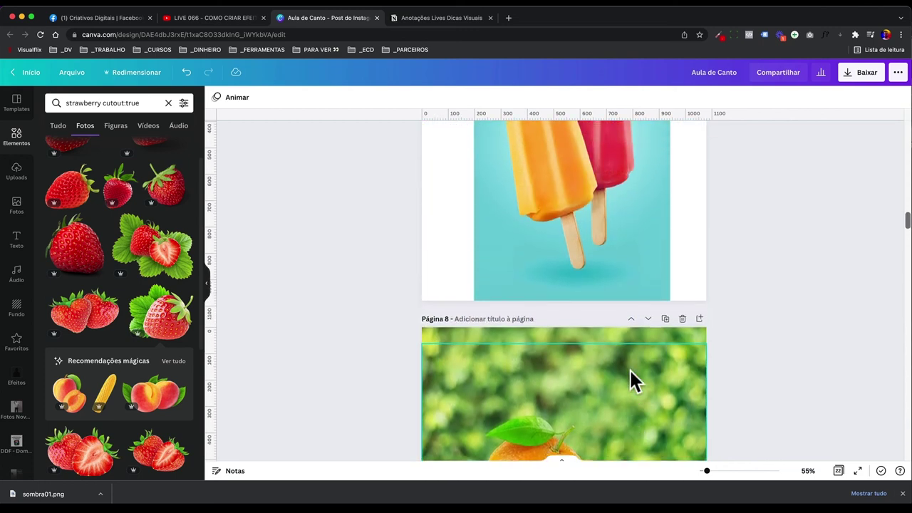
scroll(603, 363, up, 5)
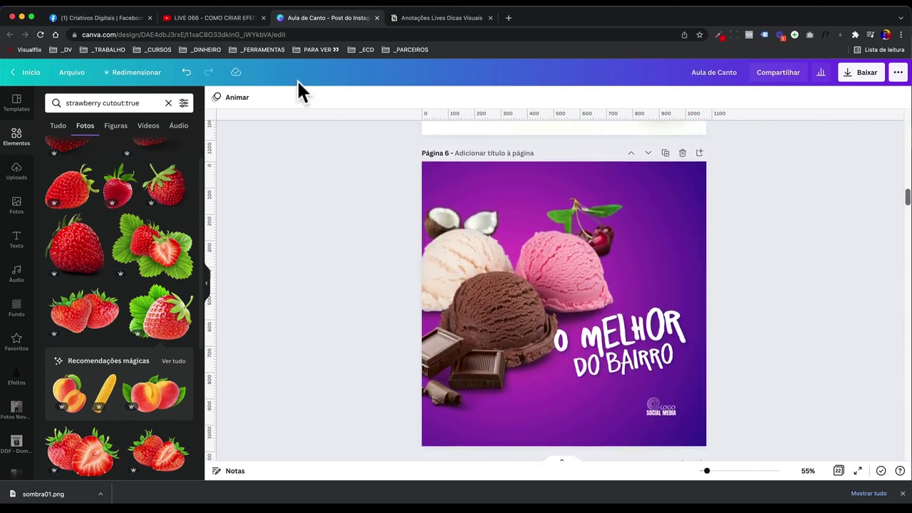
click(211, 18)
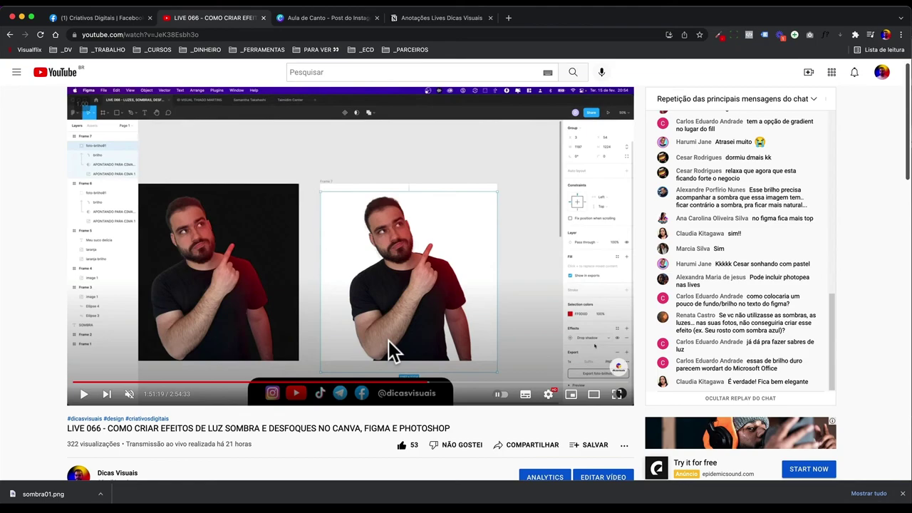
scroll(388, 341, down, 5)
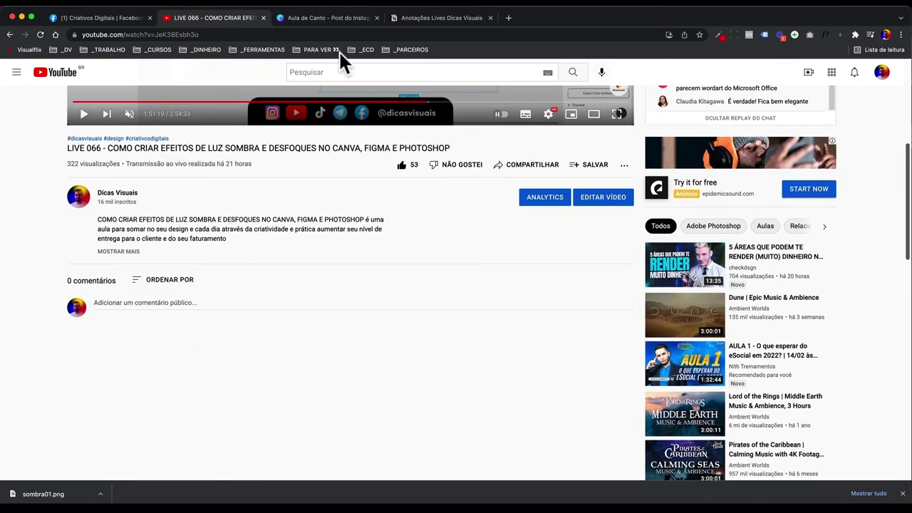
scroll(343, 229, up, 2)
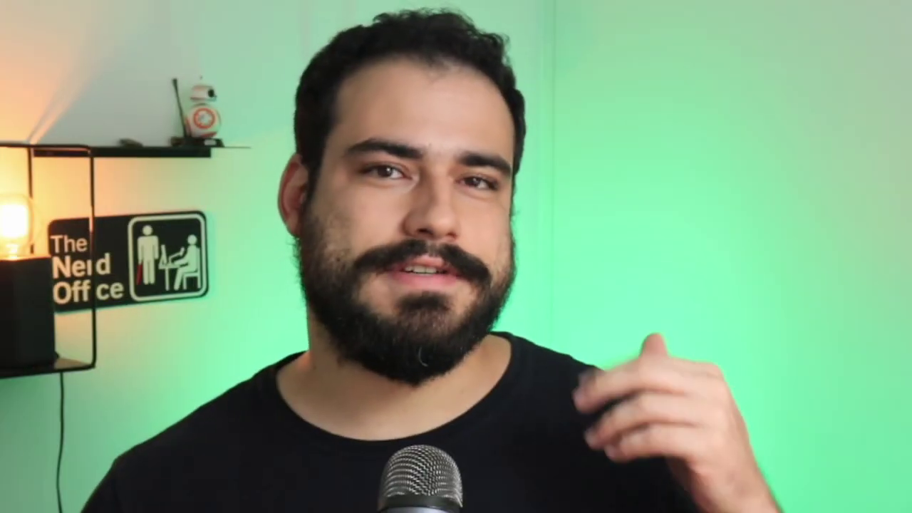